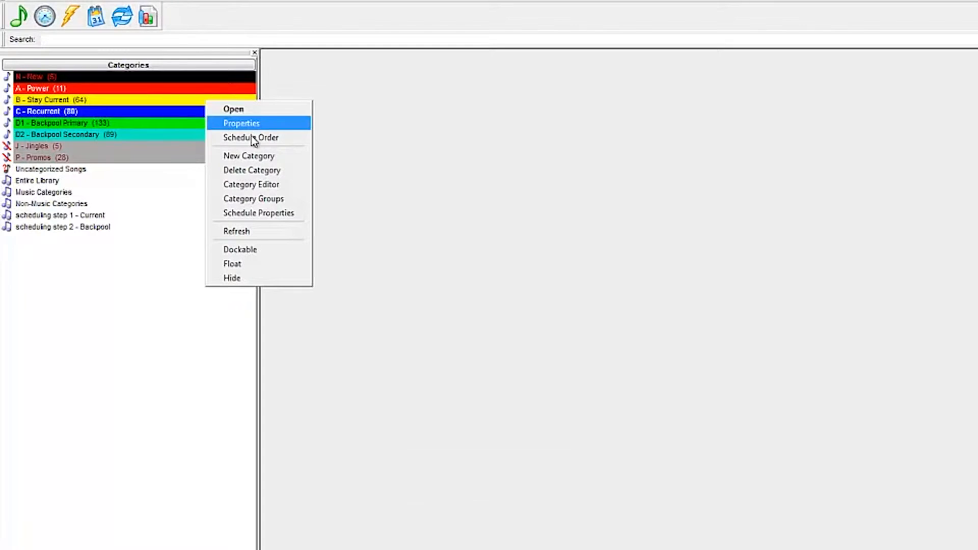
Step: Open the Category Editor and reorder the categories so N - New sits directly below C - Recurrent
left_click(256, 187)
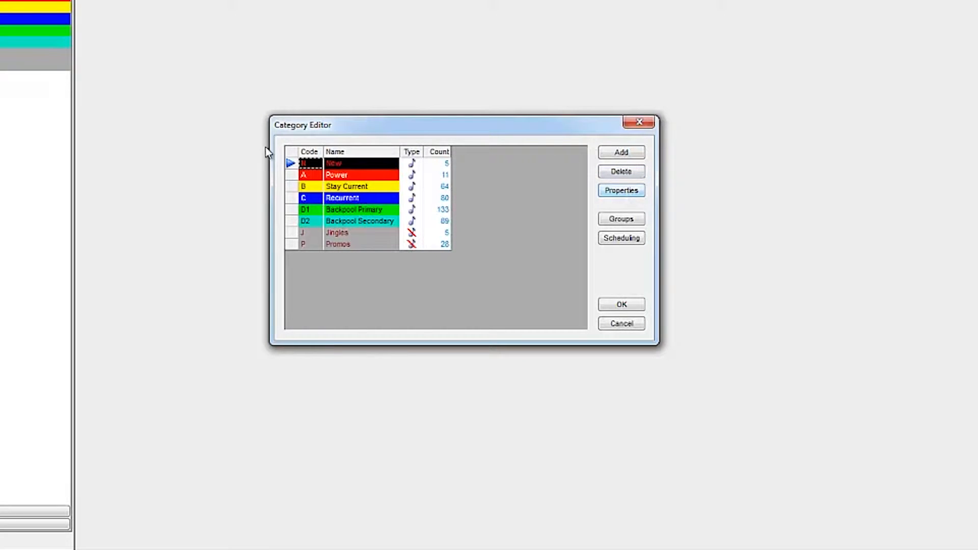
left_click_drag(290, 163, 292, 194)
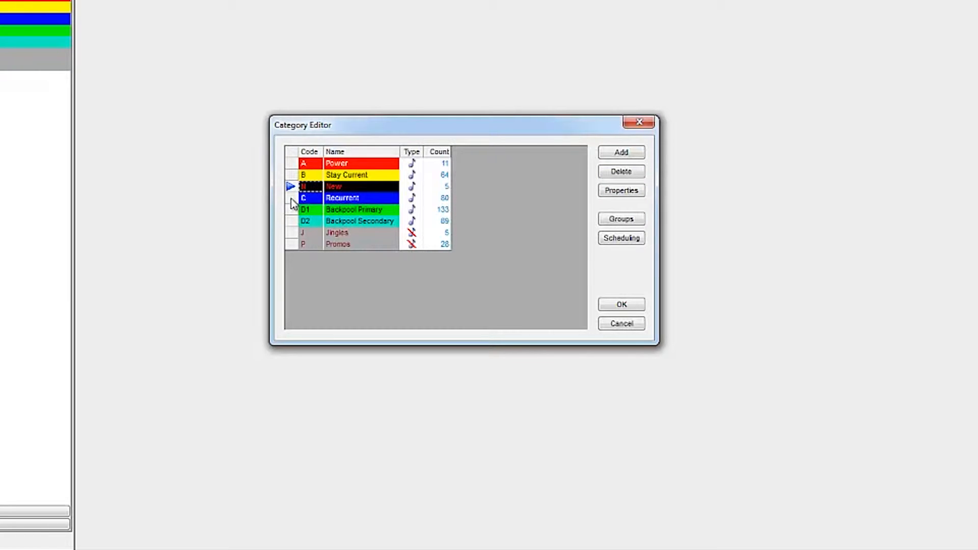
left_click_drag(291, 200, 289, 184)
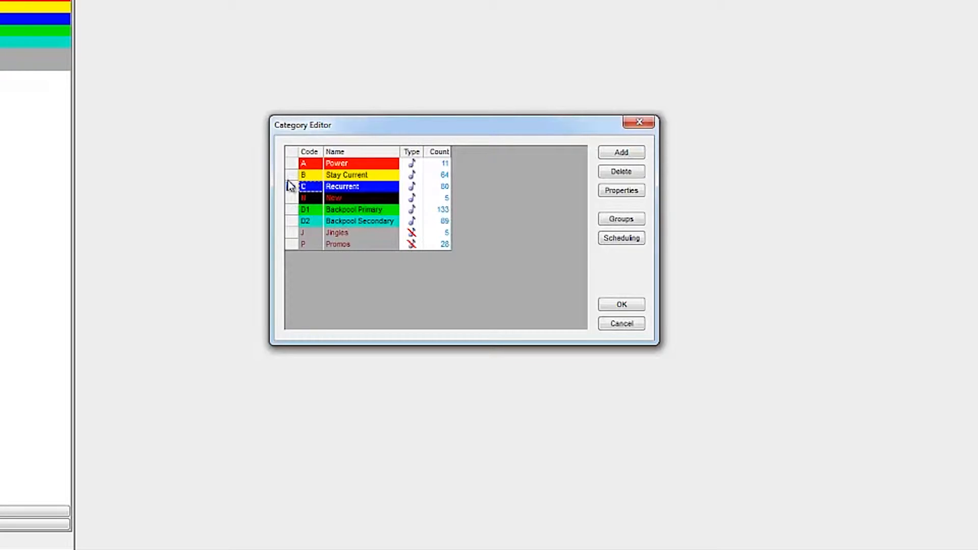
Step: Open the Power category's properties and check its foreground and background colour settings
double_click(345, 167)
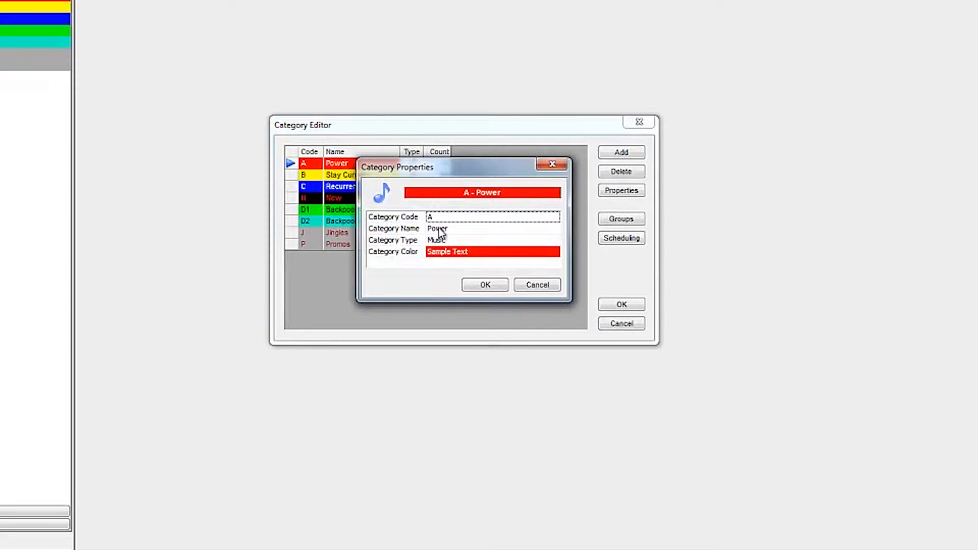
left_click(458, 256)
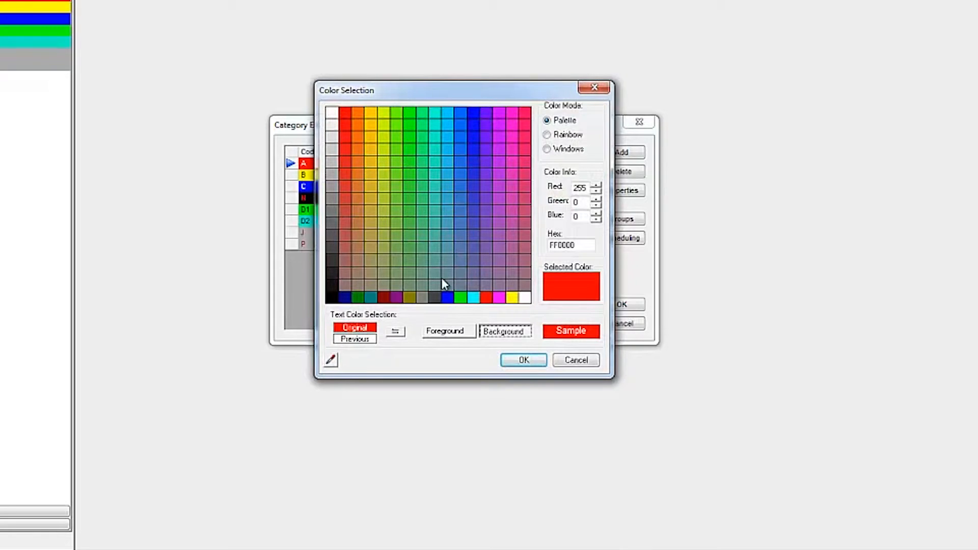
left_click(458, 334)
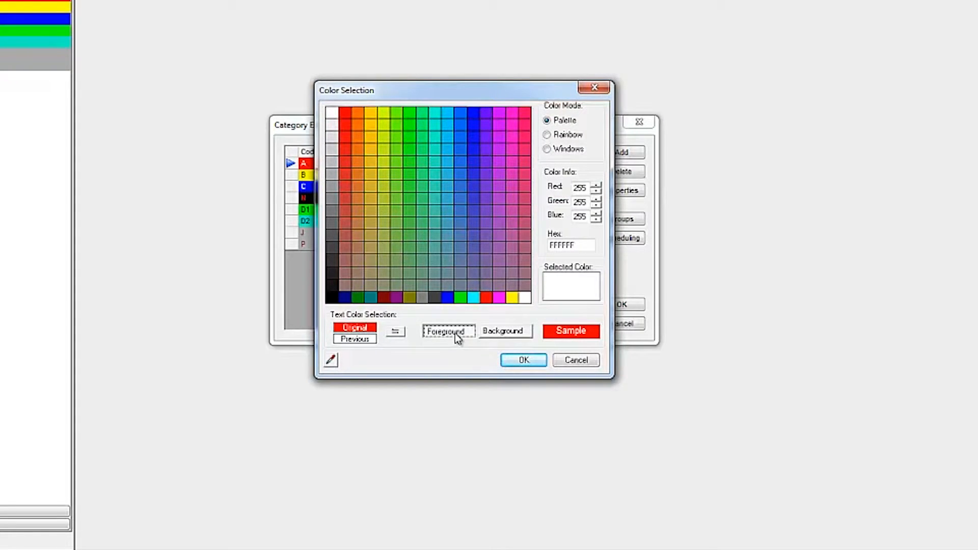
left_click(523, 334)
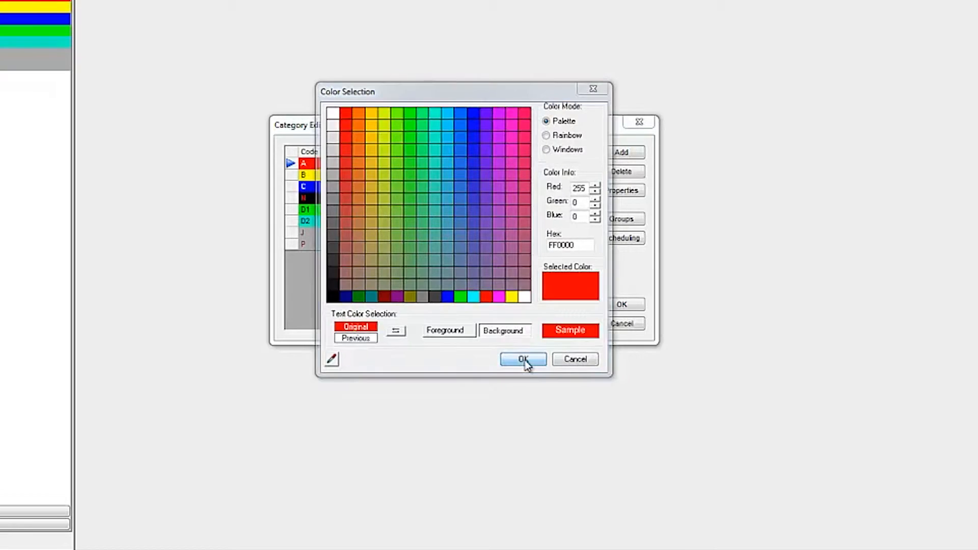
left_click(525, 360)
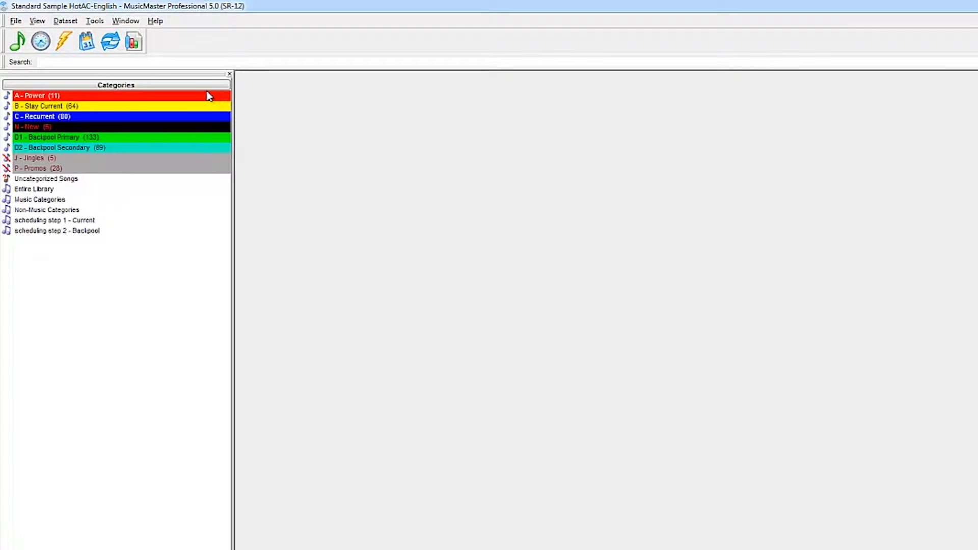
Step: Open the A - Power category in Library Maintenance and add six blank songs to its existing song list
left_click(206, 92)
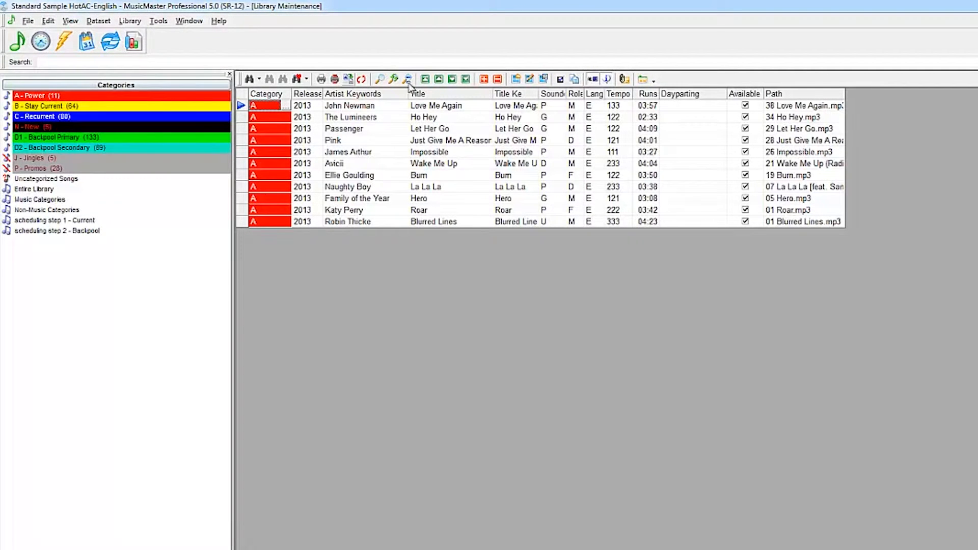
left_click(484, 80)
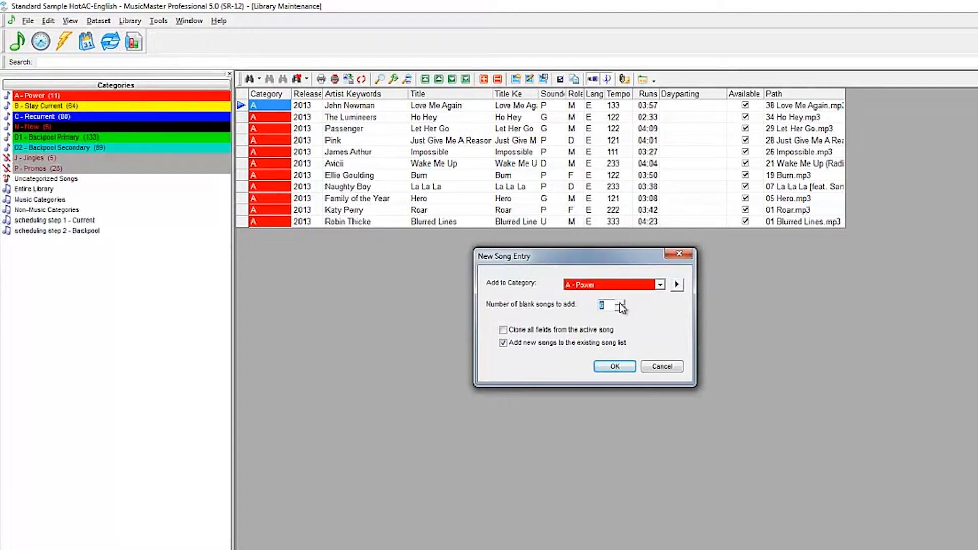
left_click(615, 366)
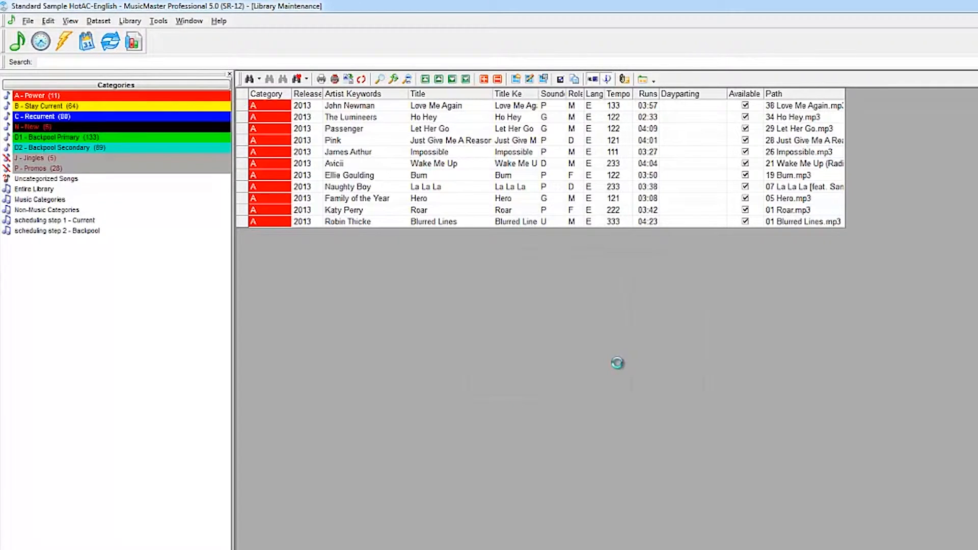
Step: Move the song Love Me Again to category B - Stay Current, and Let Her Go and Burn to D1 - Backpool Primary
left_click(242, 118)
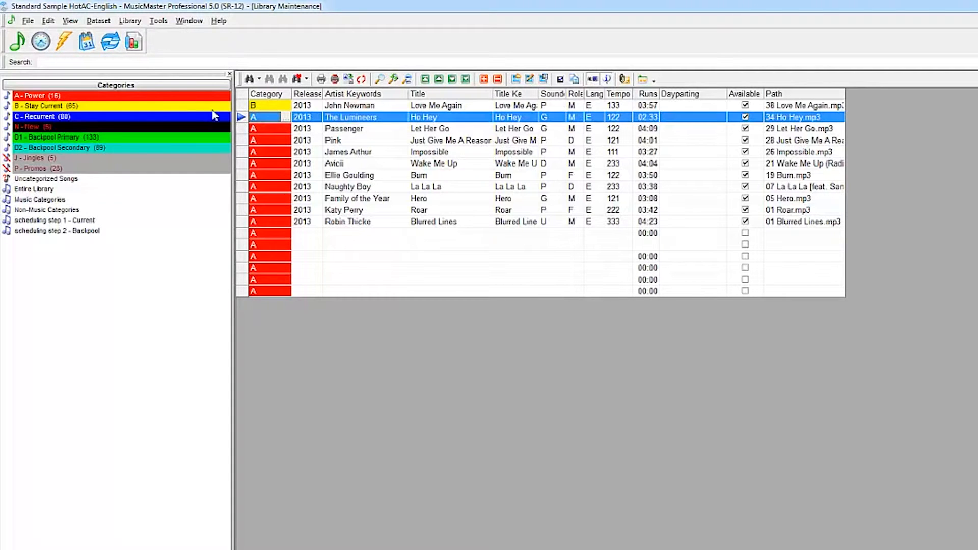
left_click_drag(191, 100, 189, 105)
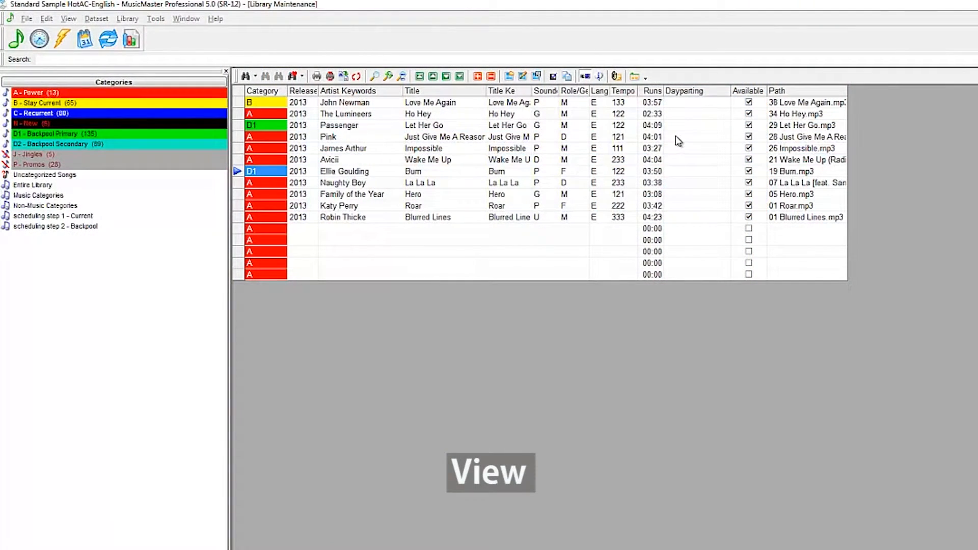
Step: Compare the song card view with the grid view by switching between them, ending in grid mode
left_click(634, 77)
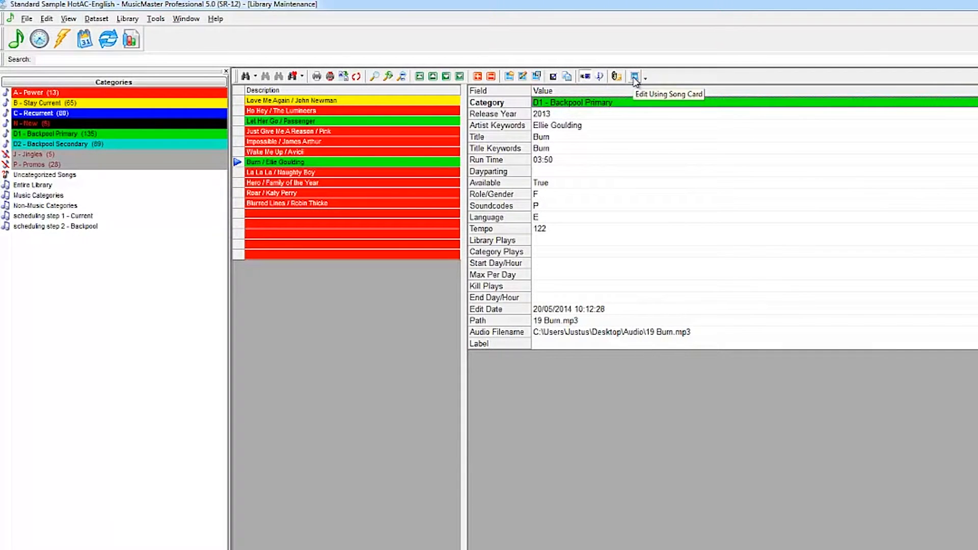
left_click(634, 78)
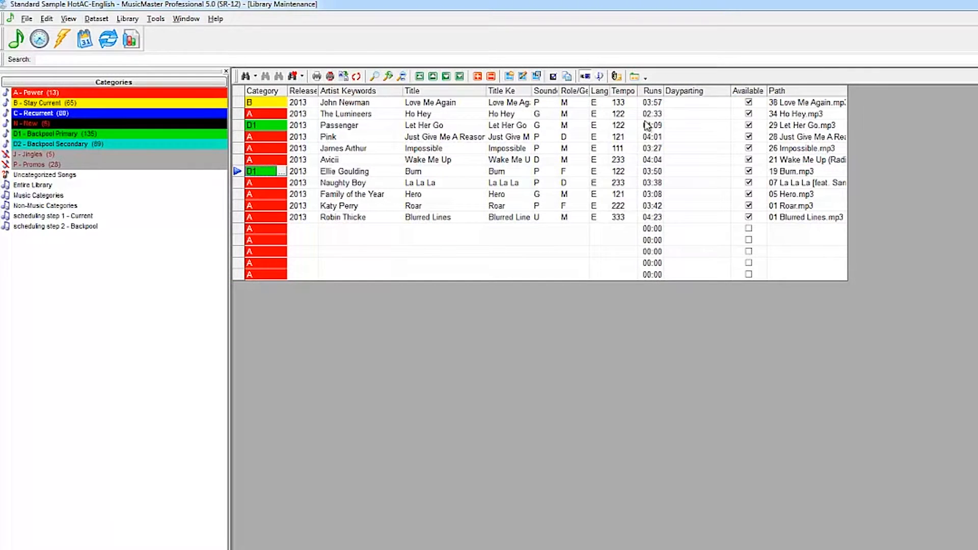
left_click(635, 77)
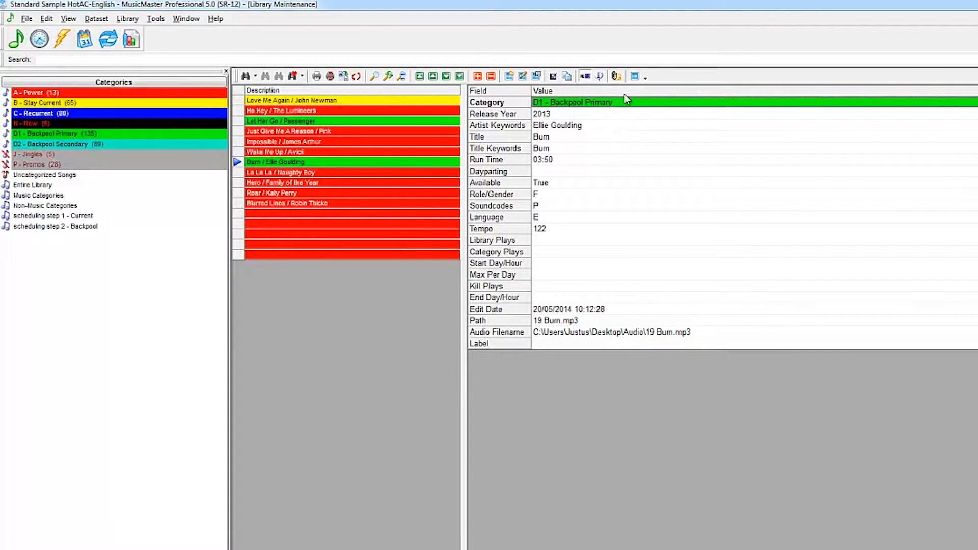
left_click(635, 77)
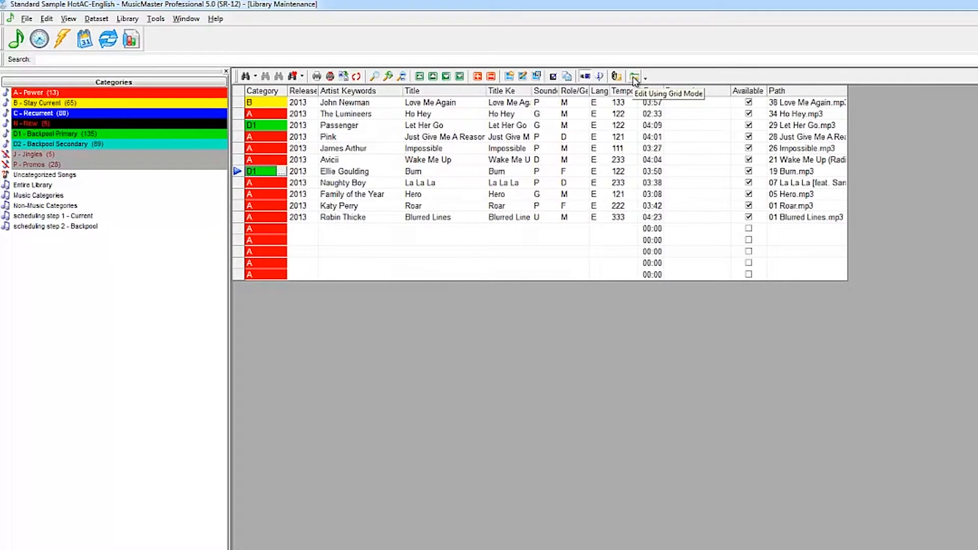
Step: Edit the grid layout to add the Label field and remove the Available field
left_click(524, 73)
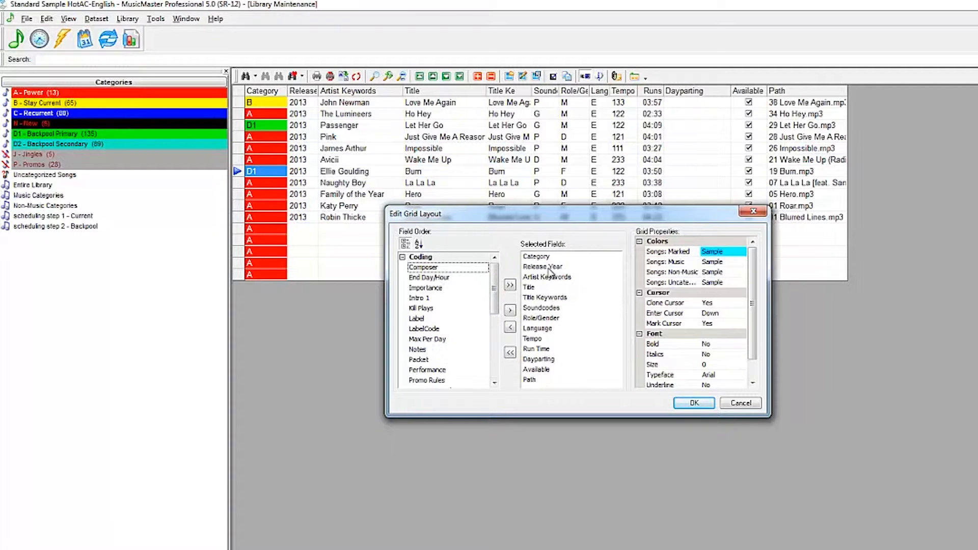
left_click(417, 319)
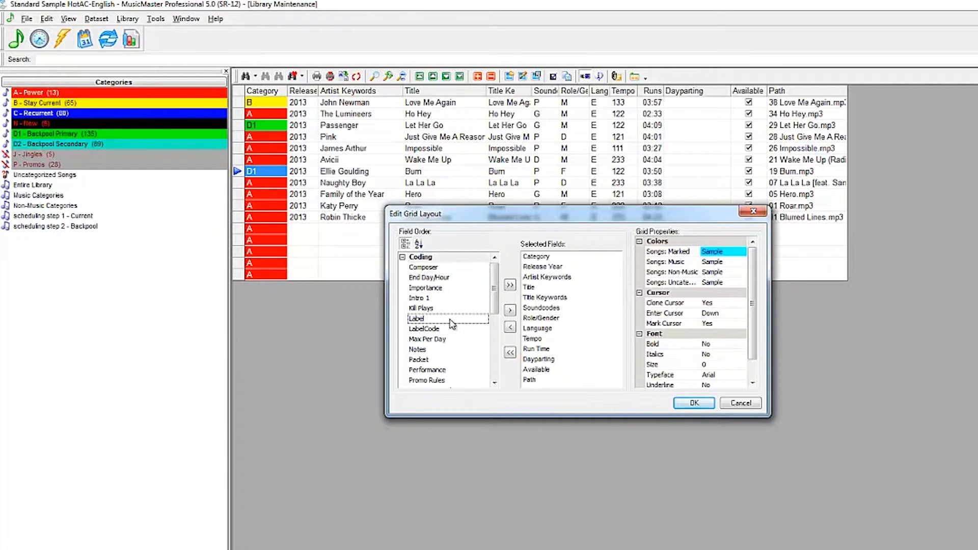
left_click(510, 311)
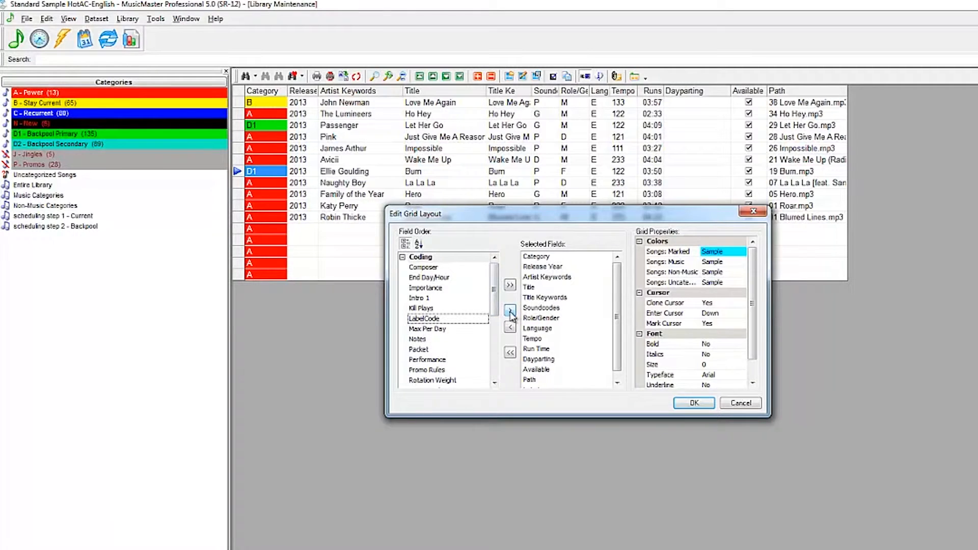
left_click(537, 369)
left_click(510, 327)
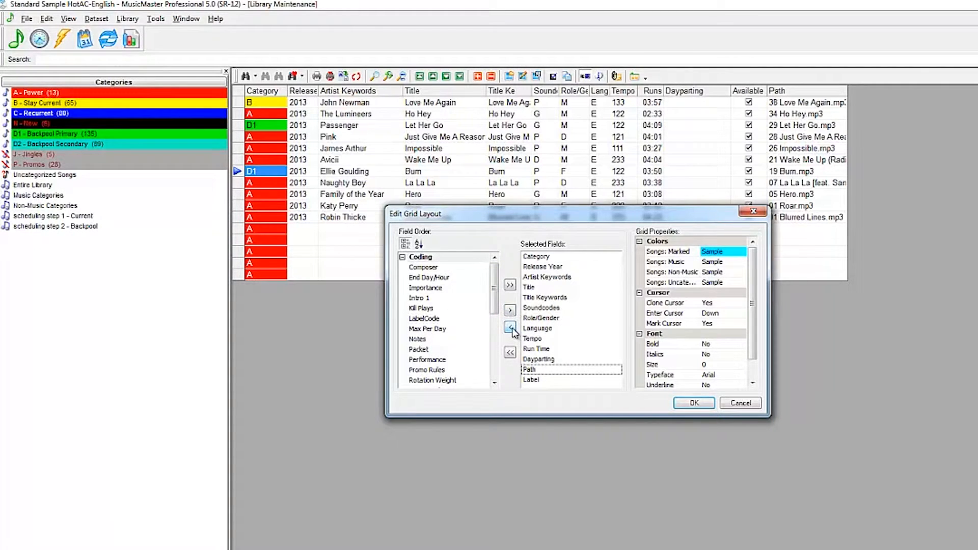
left_click(691, 404)
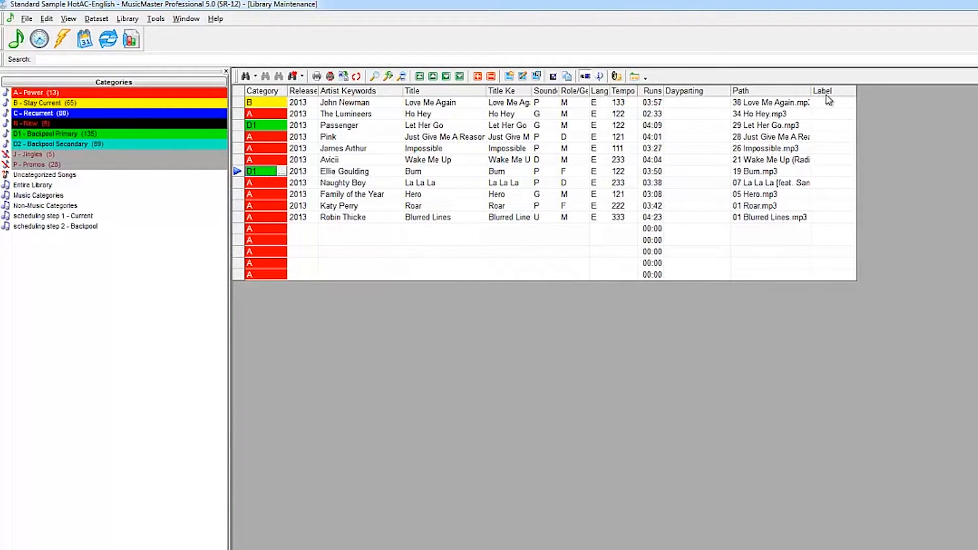
Step: Place a widened Label column after Title Keywords and save the grid layout as a new default design named New Design
left_click_drag(832, 96, 666, 91)
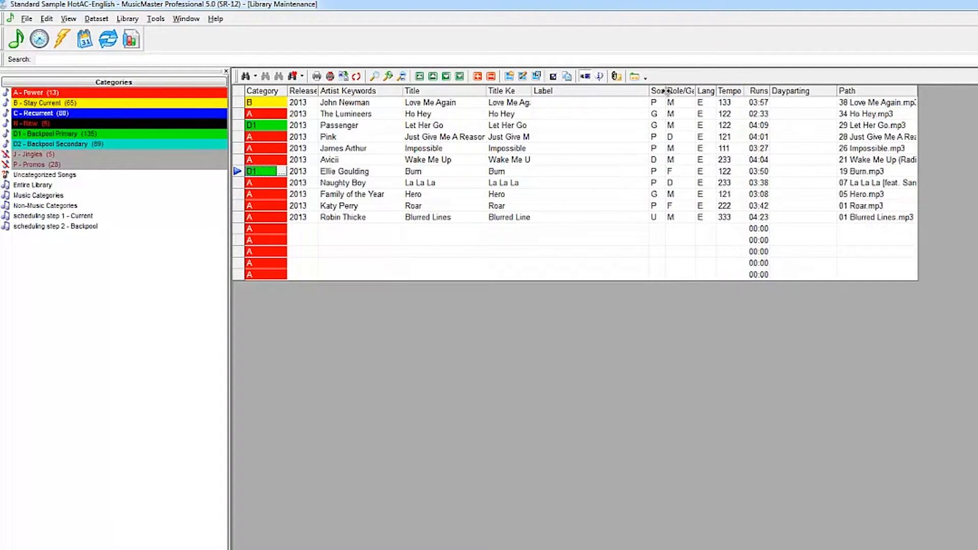
left_click(537, 77)
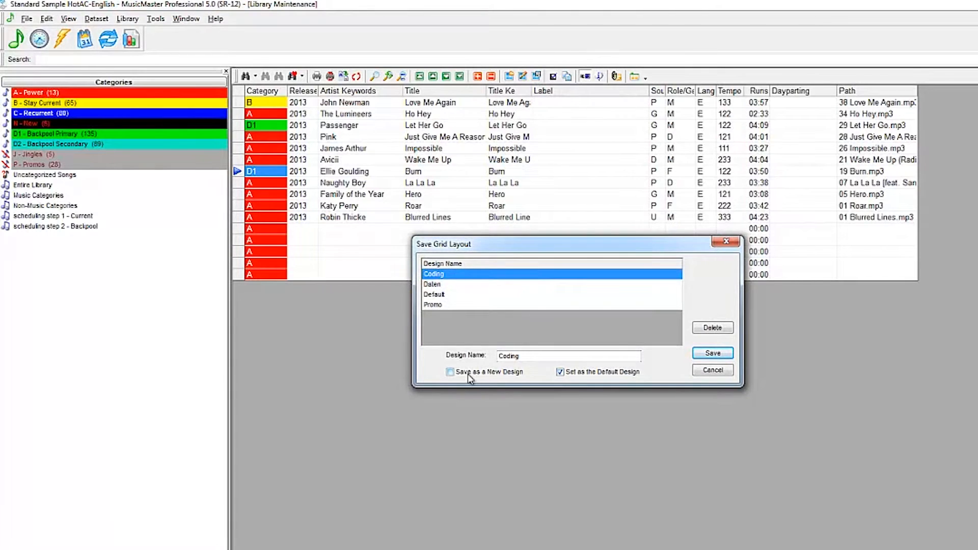
left_click(450, 373)
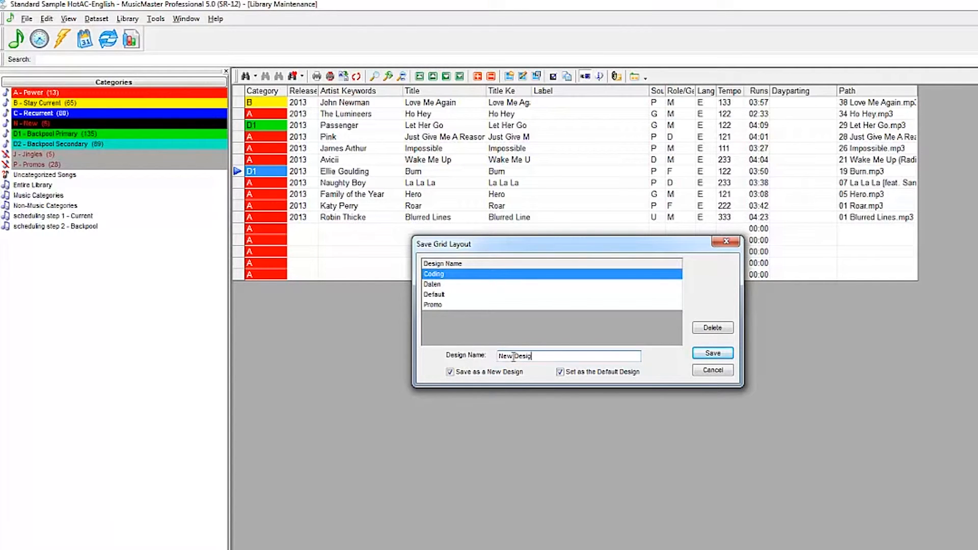
left_click(713, 353)
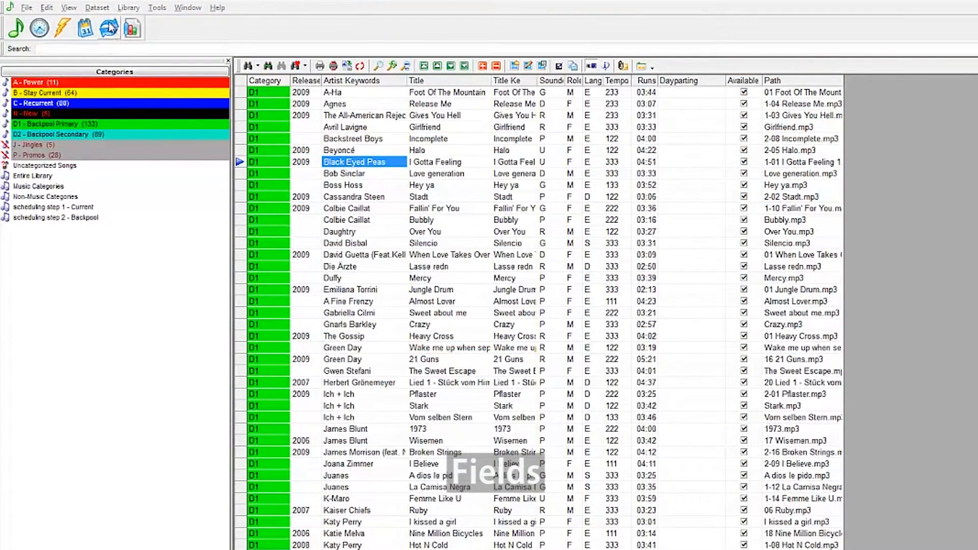
Step: Open the field editor for the dataset's library
left_click(85, 10)
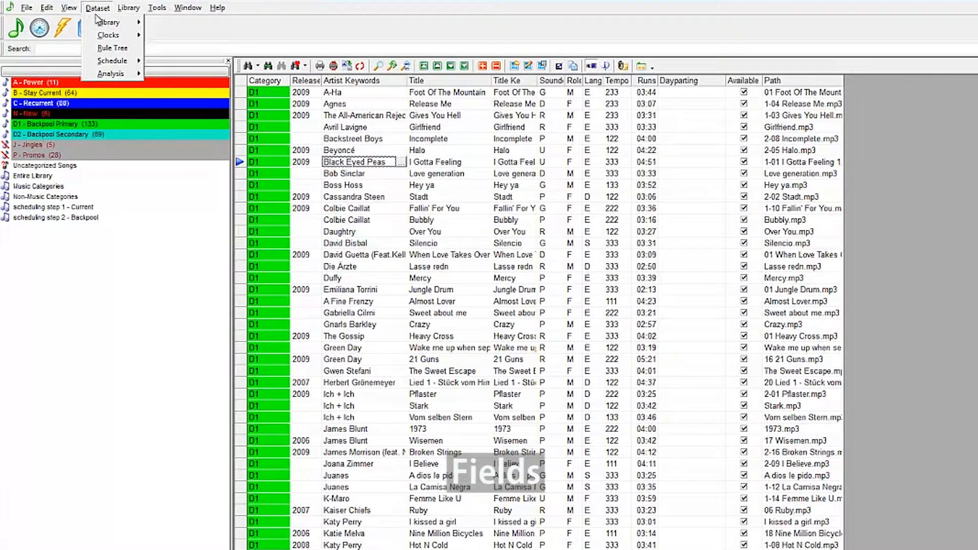
mouse_move(104, 22)
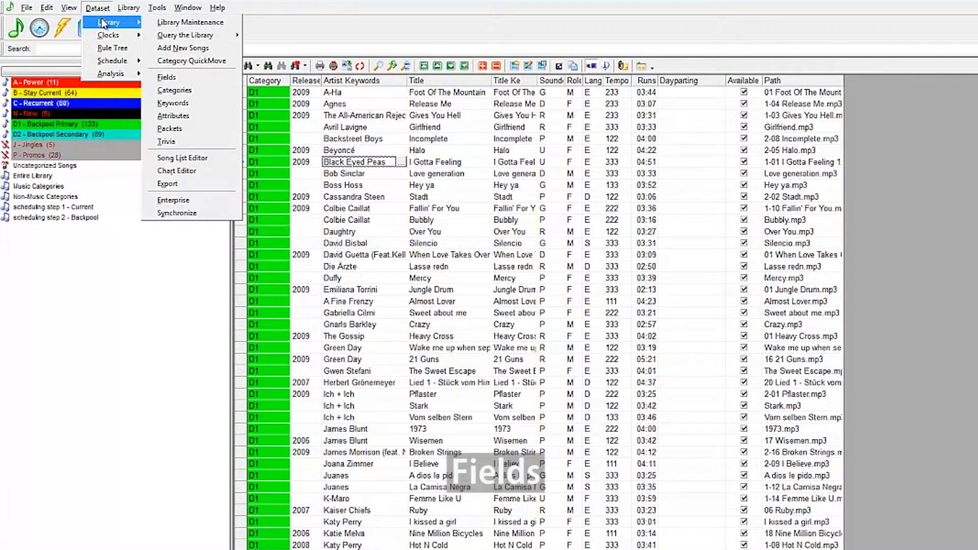
left_click(175, 79)
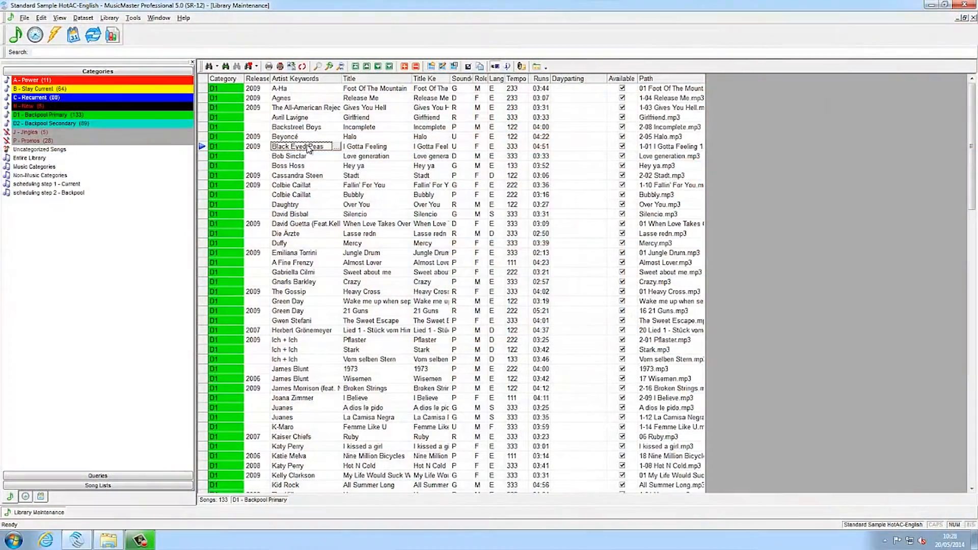
Step: Inspect the artist keywords and the language attribute of the song I Gotta Feeling
double_click(309, 148)
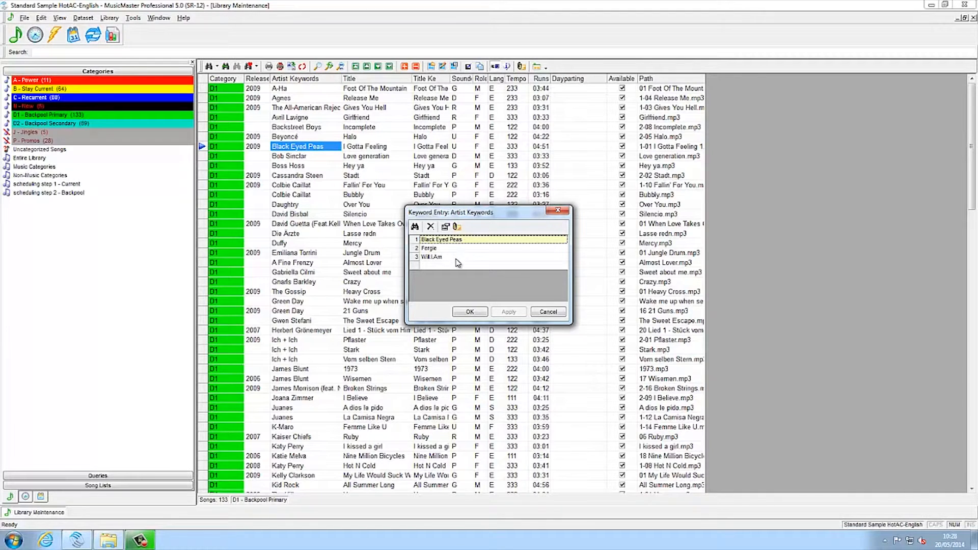
left_click(470, 311)
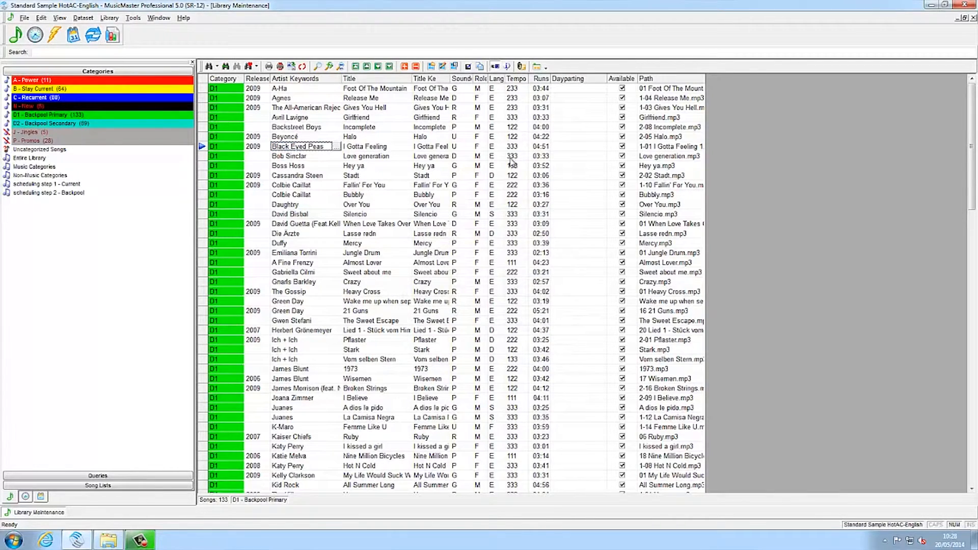
double_click(493, 148)
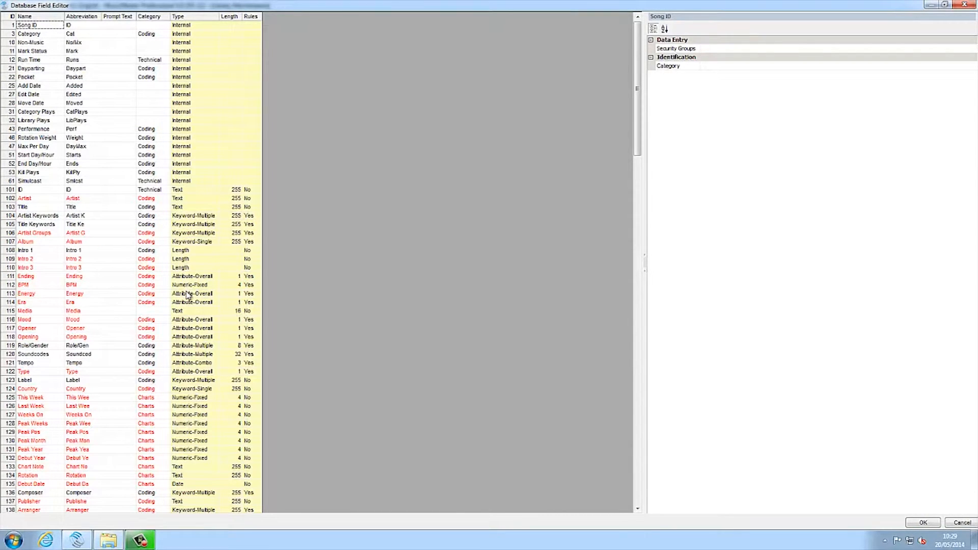
Step: Look through the fields in the Database Field Editor and open the Hidden setting of the Last Week field
scroll(188, 294, "down", 4)
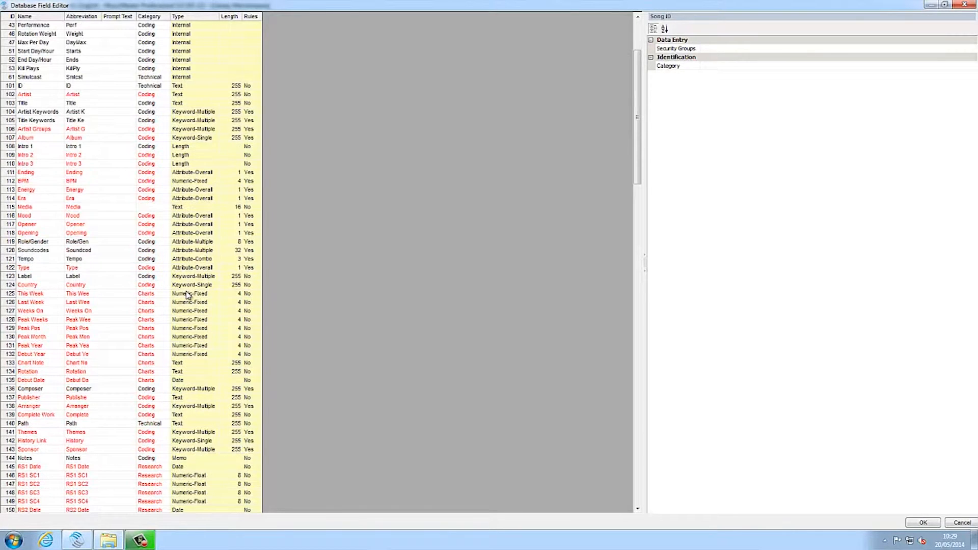
scroll(187, 295, "down", 1)
left_click(154, 279)
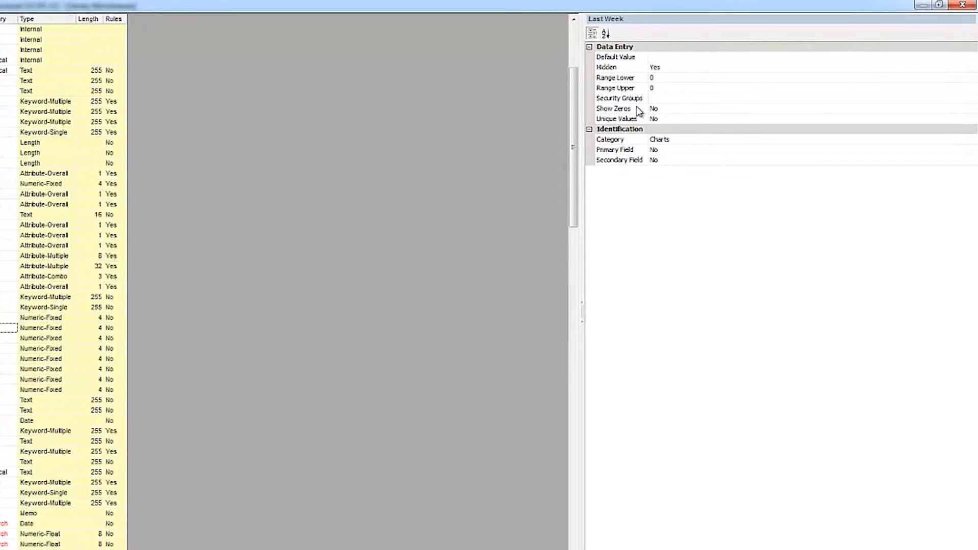
left_click(658, 69)
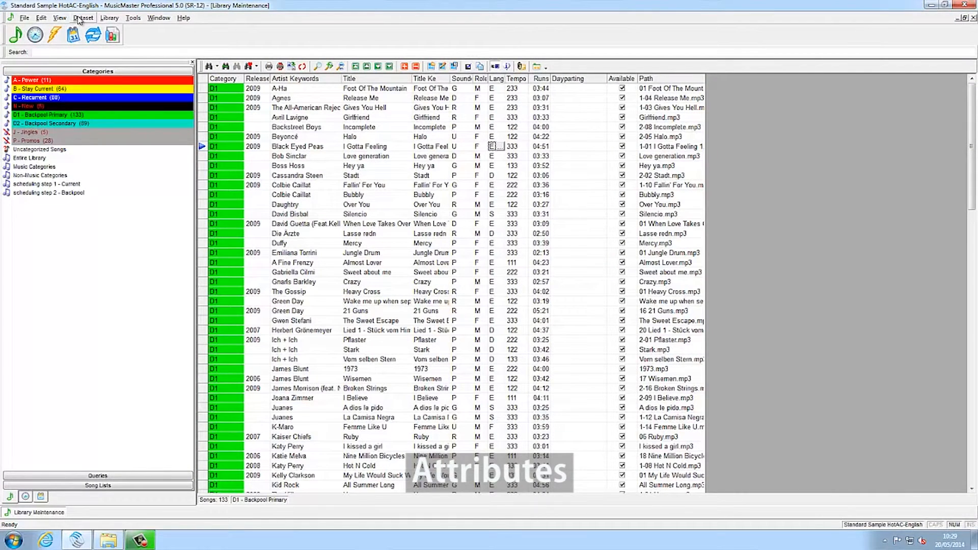
Step: Add a named attribute with code P to the Language codes and open the language choices of I Gotta Feeling
left_click(82, 19)
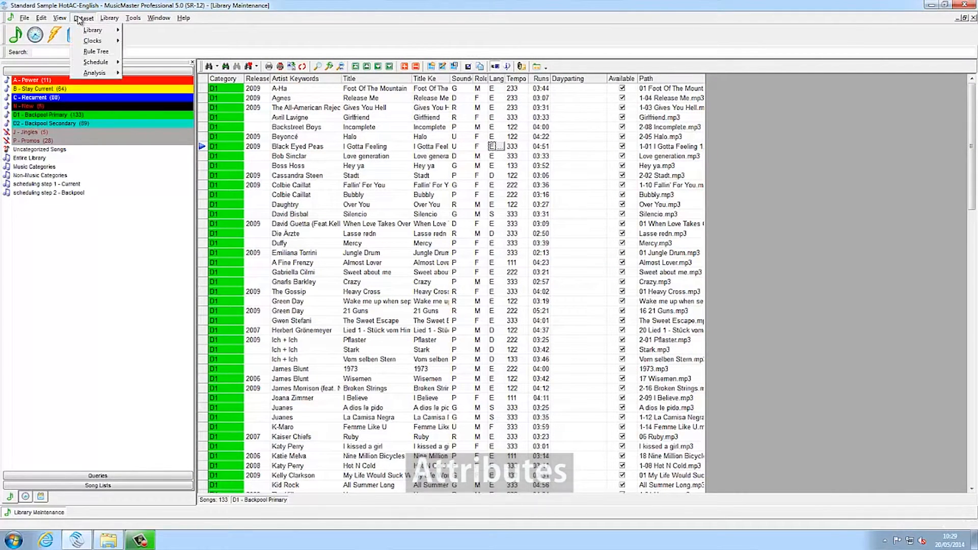
mouse_move(87, 30)
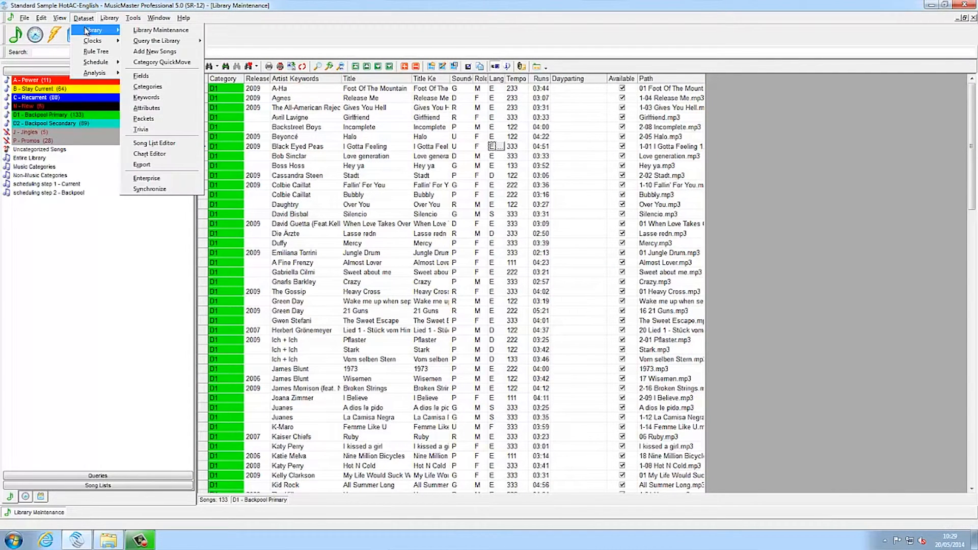
left_click(162, 112)
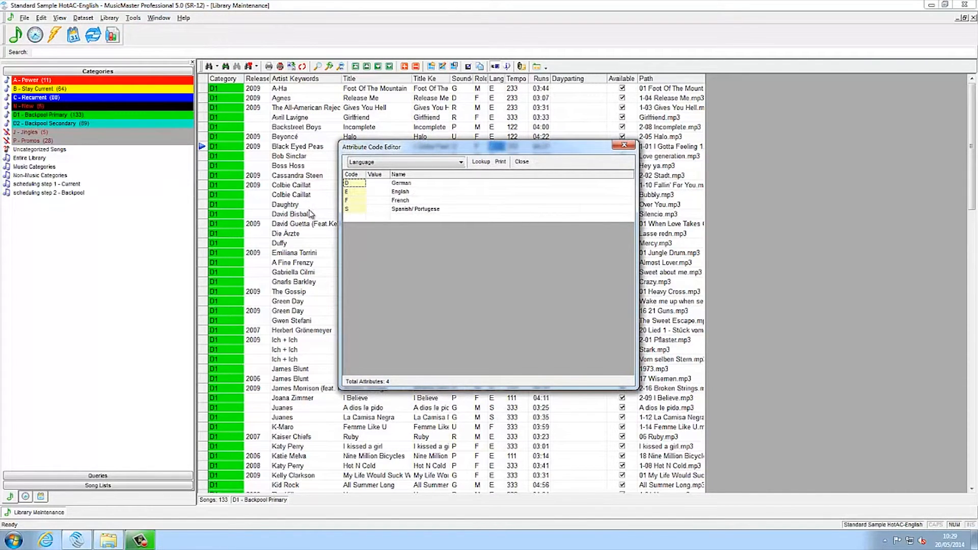
left_click(354, 218)
type("P")
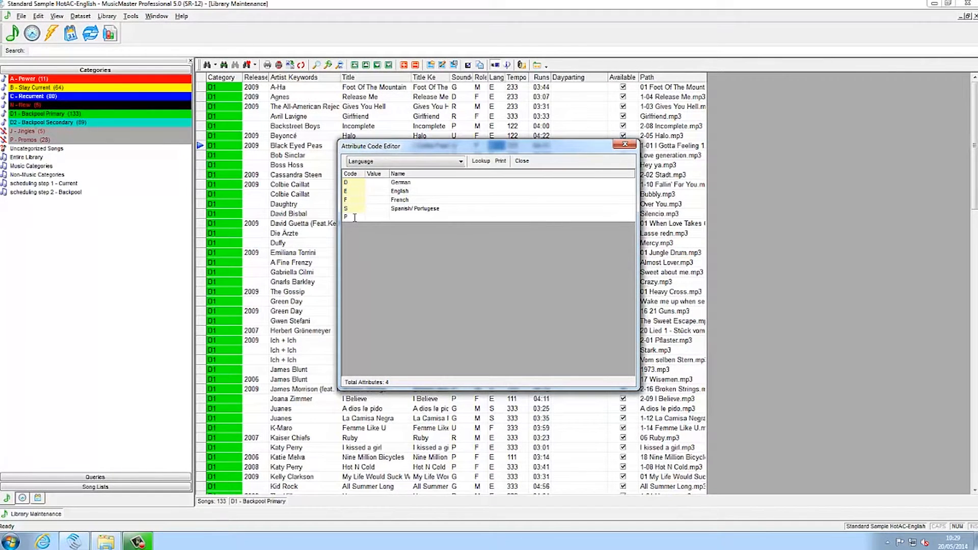
key("Tab")
key("Tab")
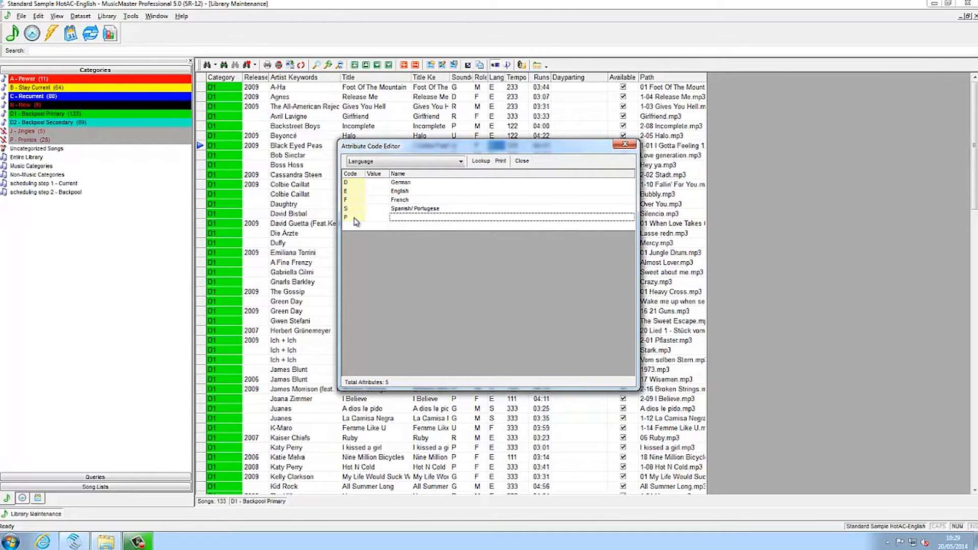
type("P")
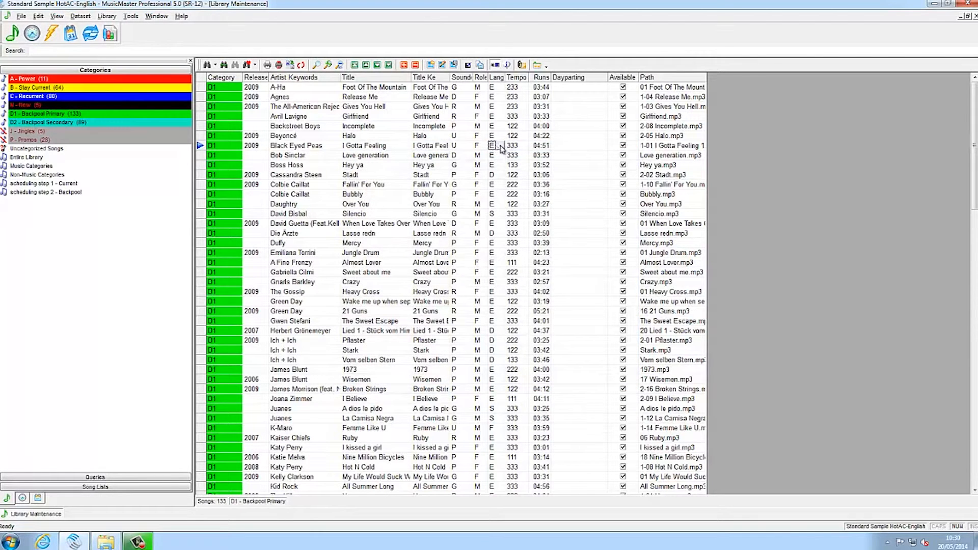
double_click(500, 147)
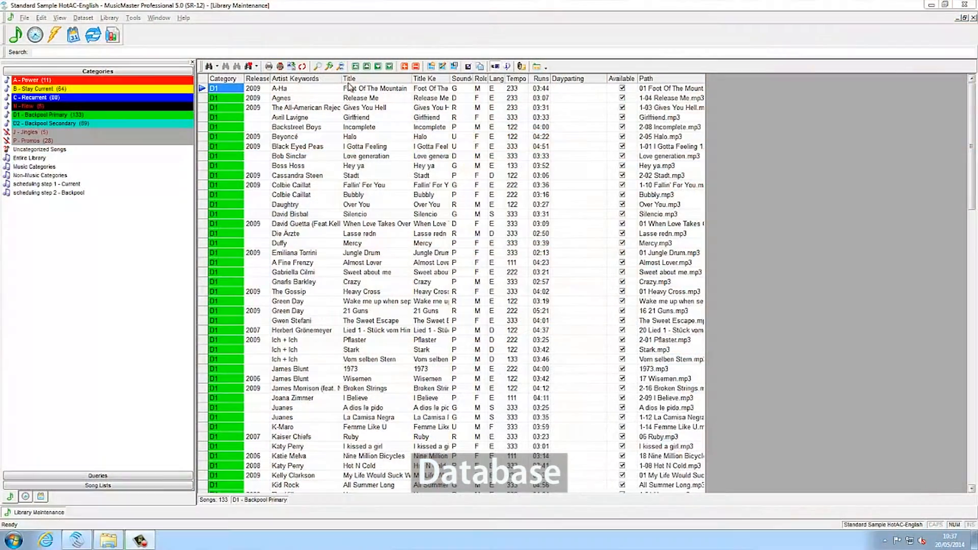
Step: Search the library for Blunt
left_click(351, 53)
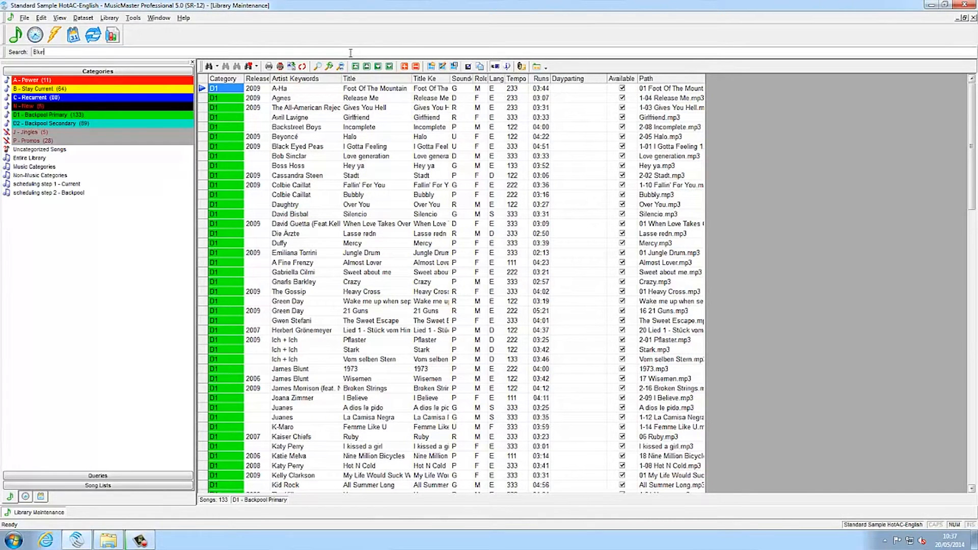
key("Return")
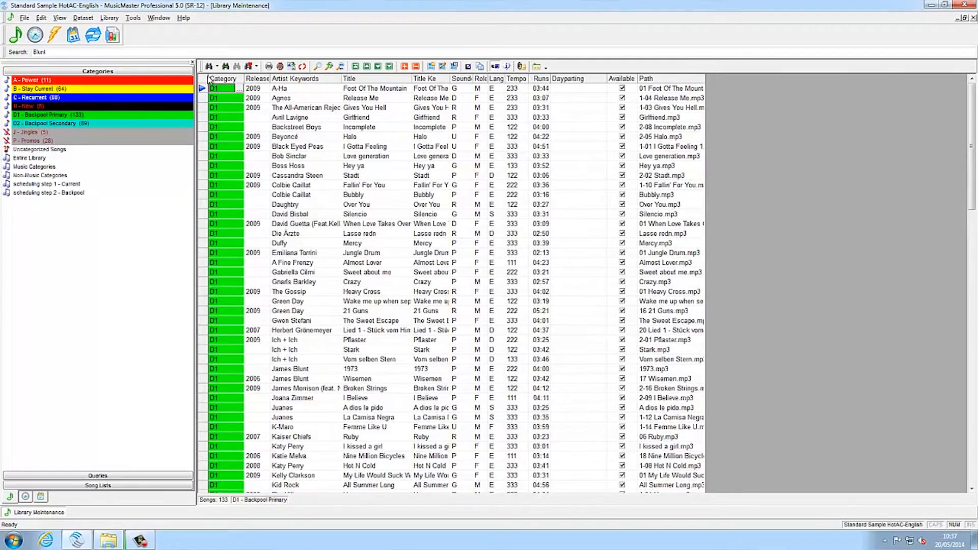
Step: Set up a library query for Power, Stay Current, Recurrent and New, filtered to Soundcodes containing D and Role/Gender containing F
left_click(209, 67)
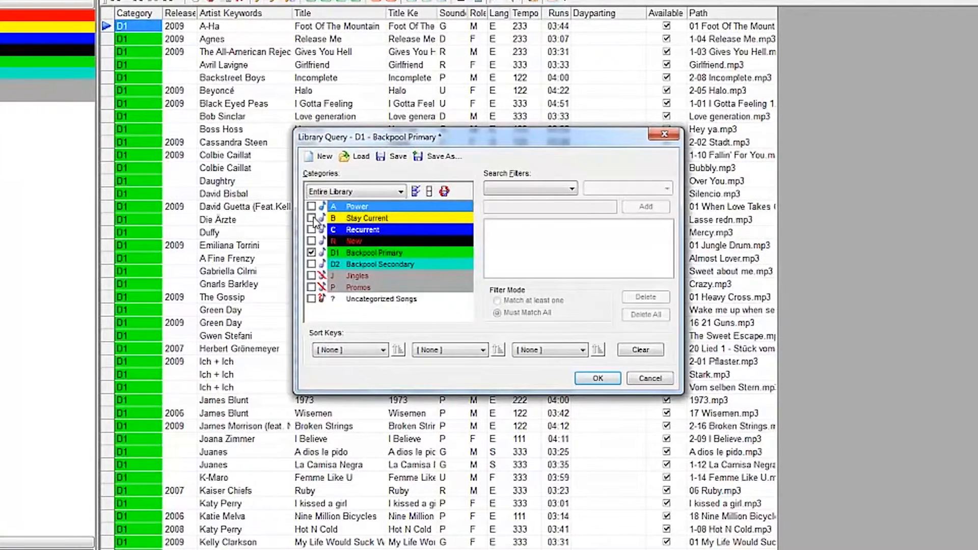
left_click(312, 219)
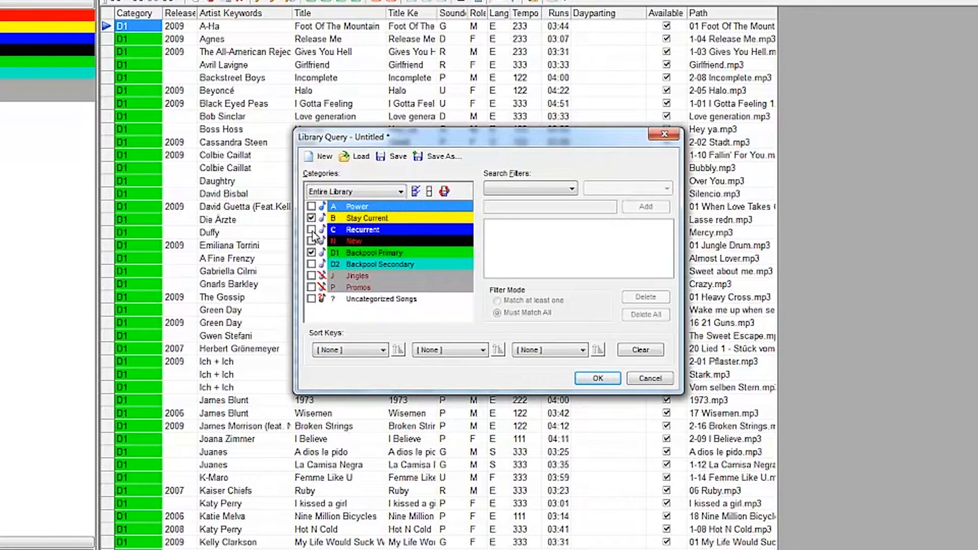
left_click(568, 193)
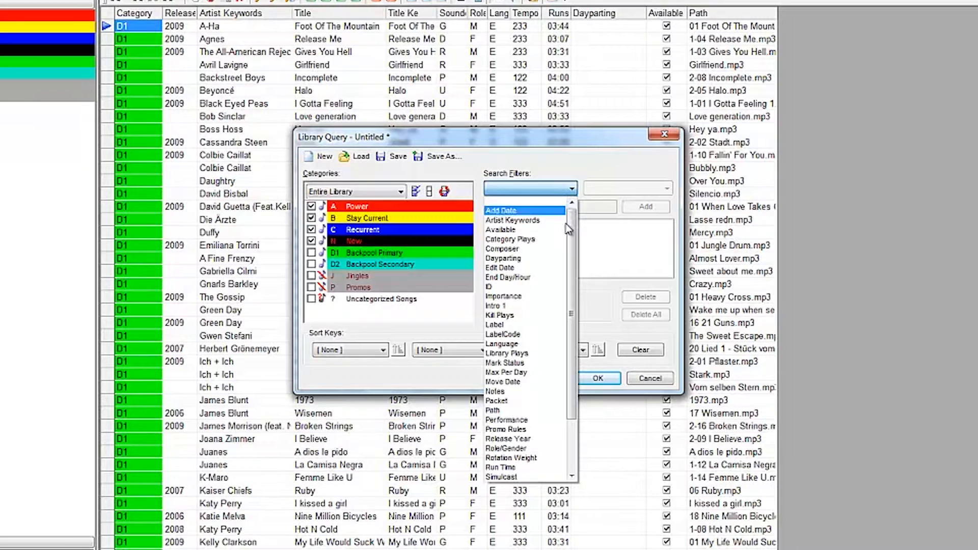
left_click_drag(573, 249, 575, 298)
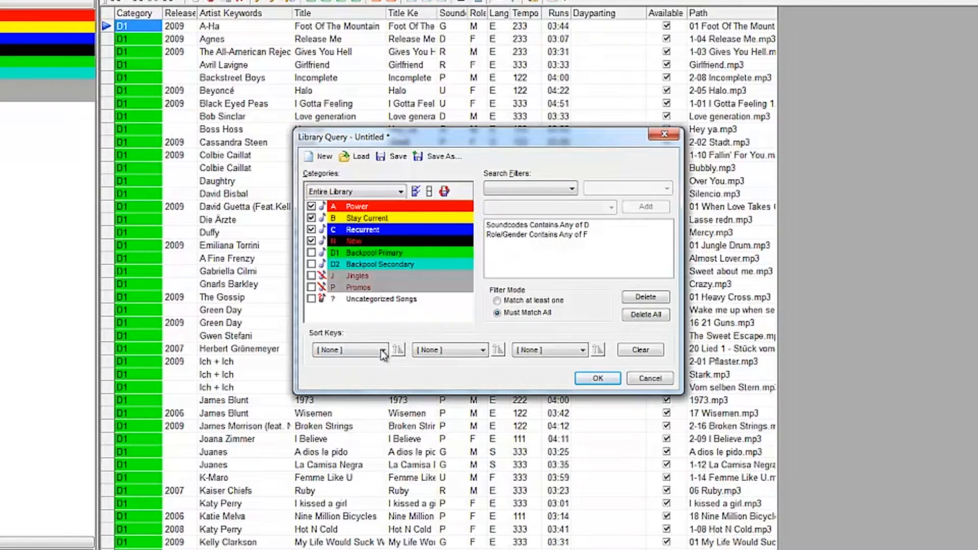
Step: Sort the library query by Title and save it as New Query
left_click(382, 350)
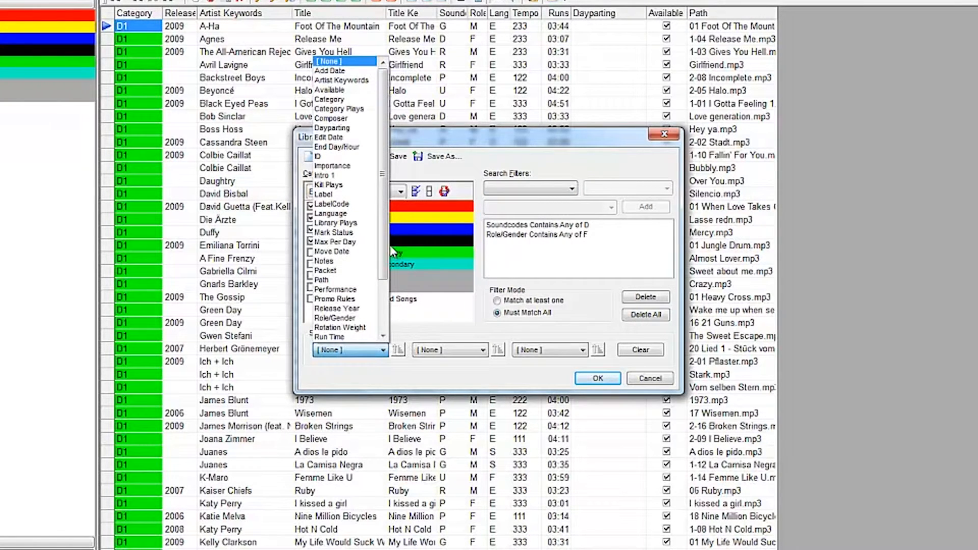
scroll(388, 281, "down", 1)
scroll(388, 281, "down", 2)
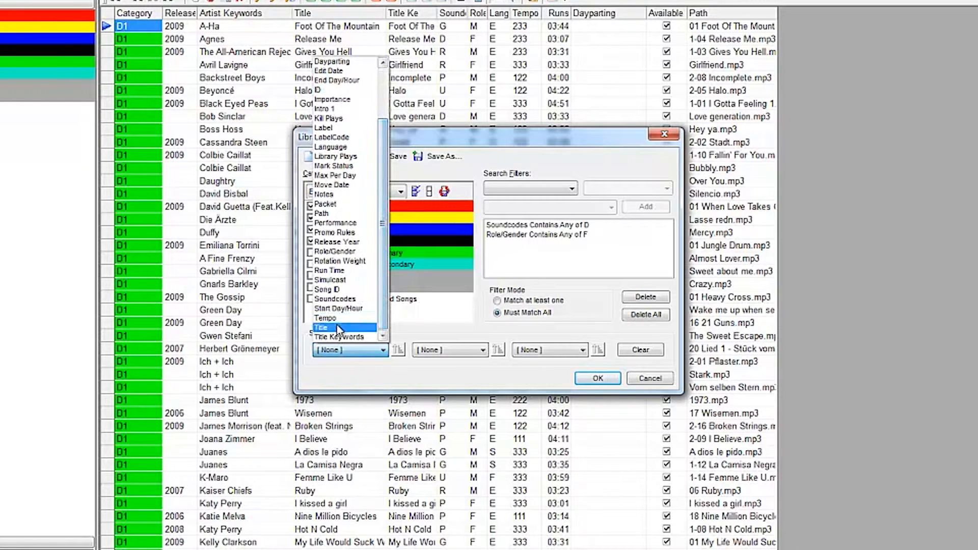
left_click(339, 327)
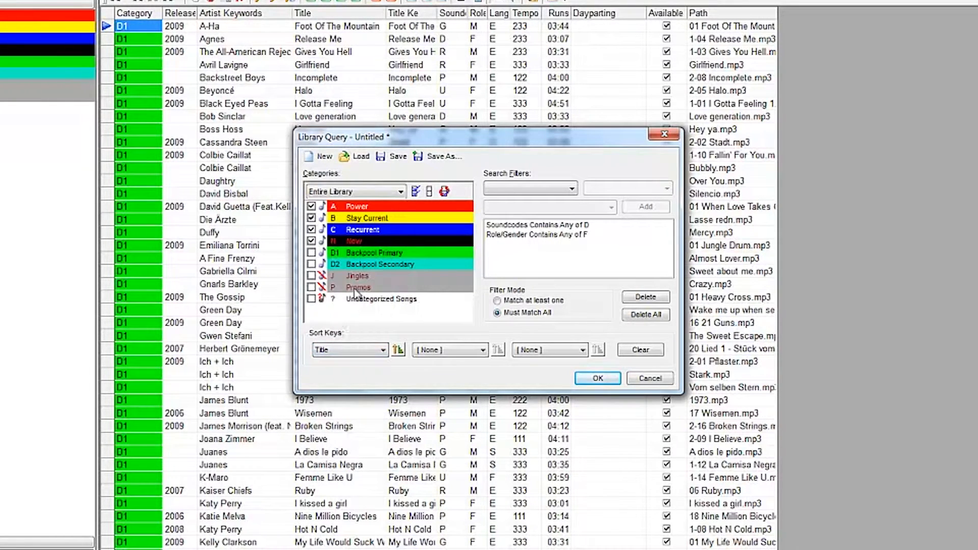
left_click(430, 159)
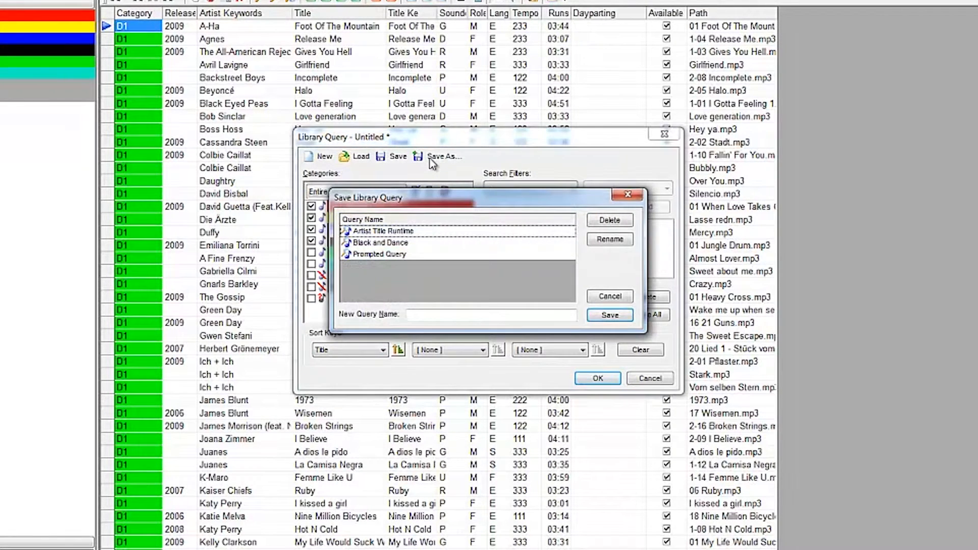
left_click(419, 316)
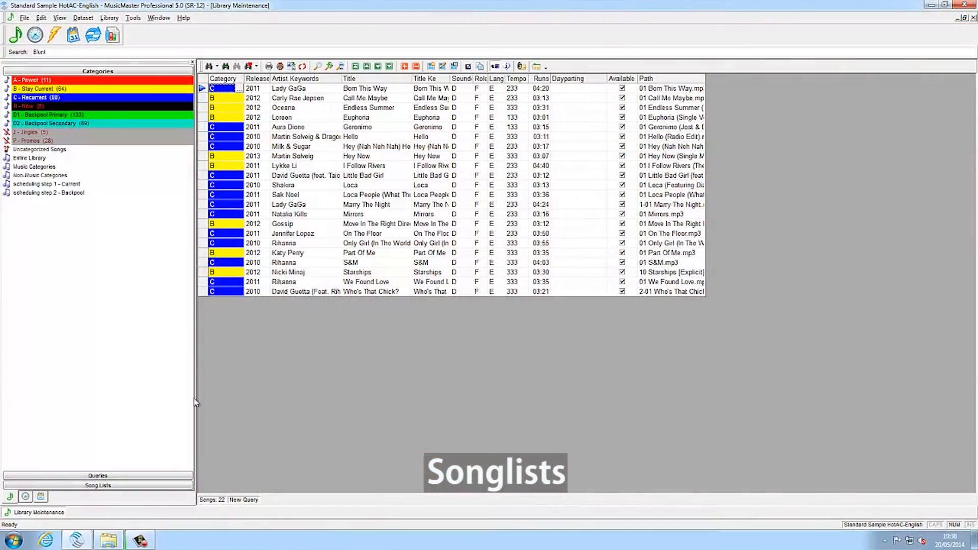
Step: Start a new song list and add Paradise and Moves Like Jagger from the Stay Current category
left_click(109, 485)
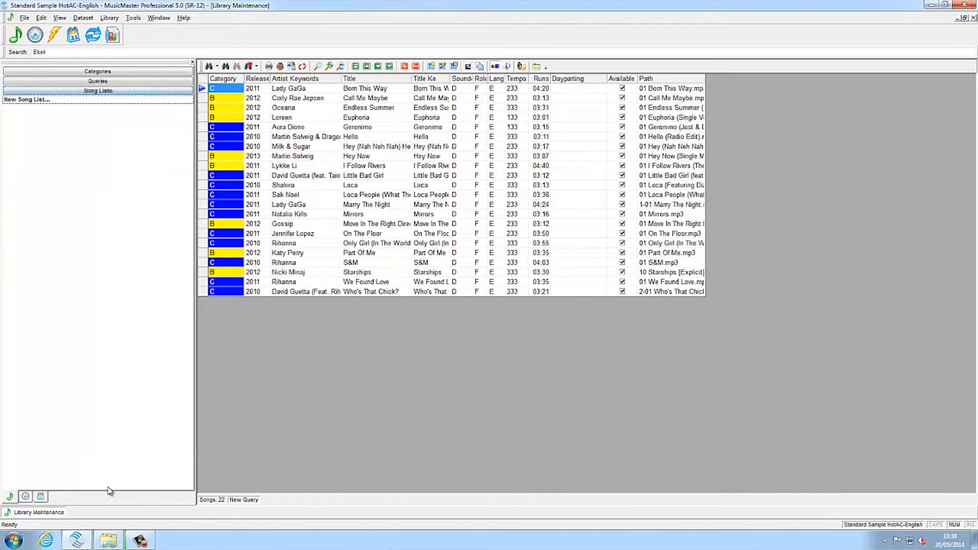
double_click(36, 100)
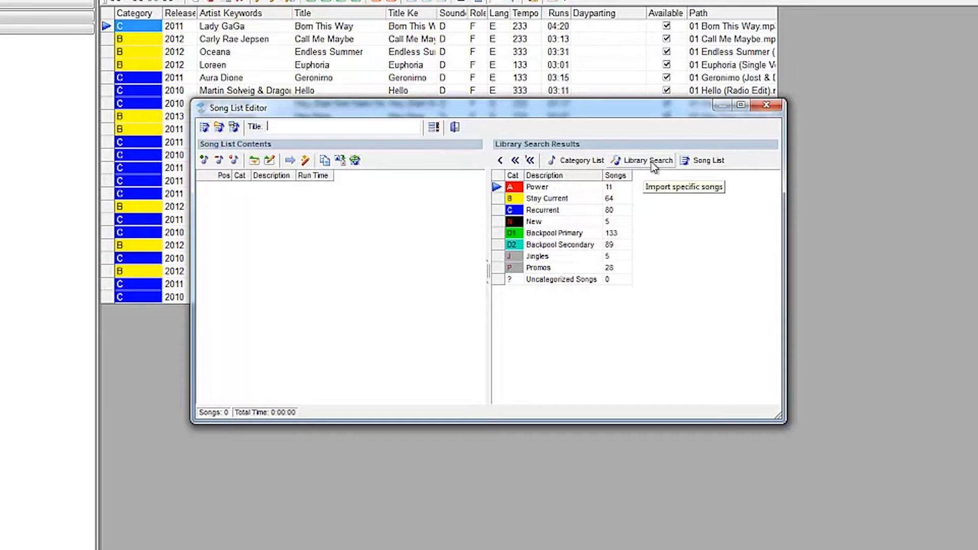
double_click(563, 199)
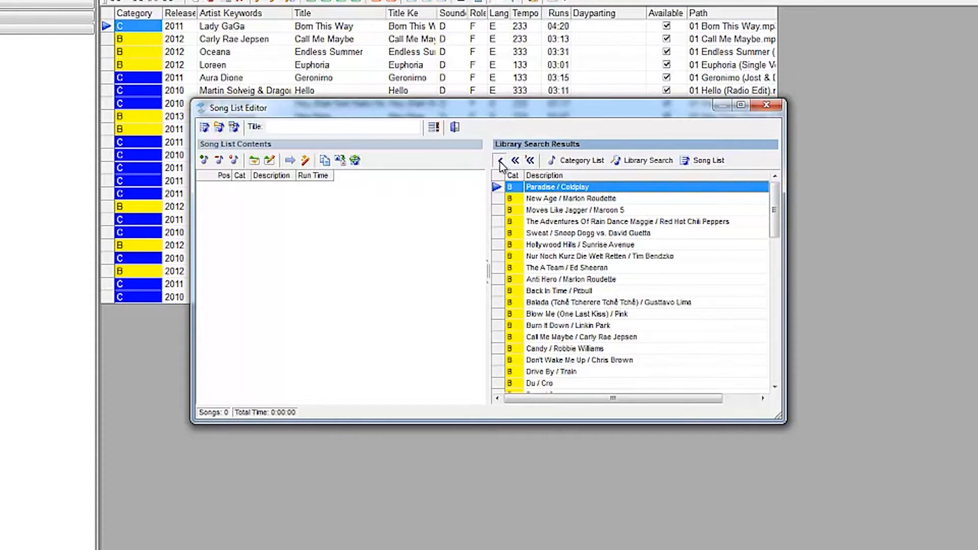
left_click(500, 161)
left_click(552, 210)
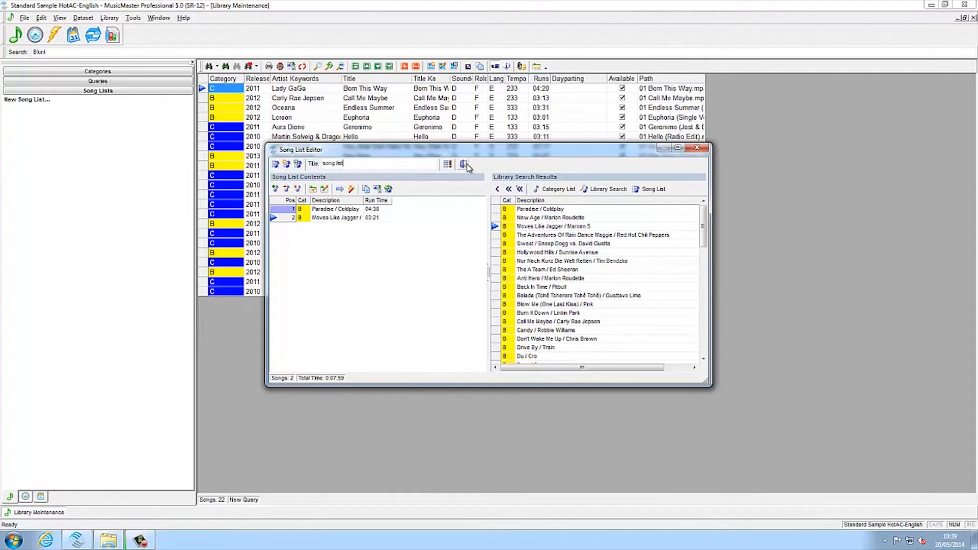
Step: Title the new song list "song list", close its editor and save it under that name
left_click(465, 164)
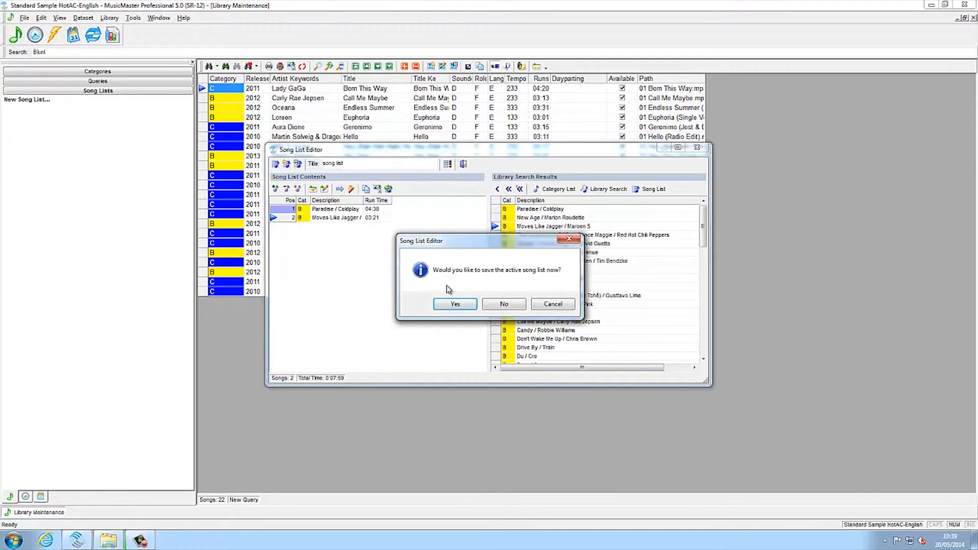
left_click(453, 306)
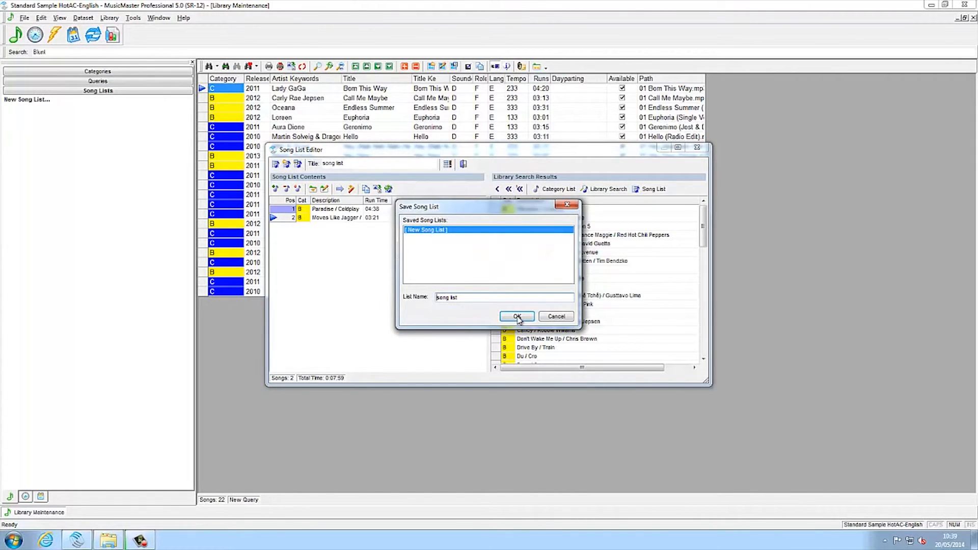
left_click(518, 317)
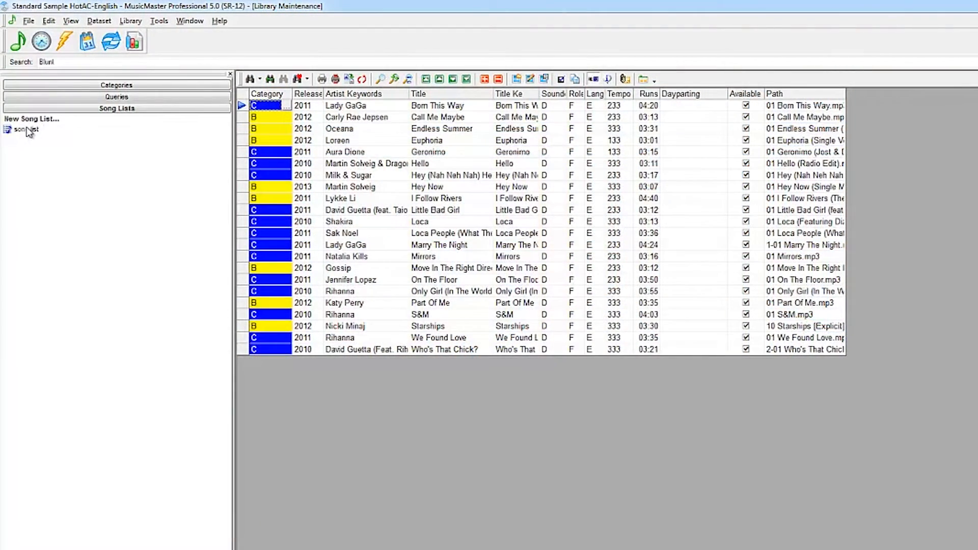
Step: Load the saved song list into the library grid and open it in the Song List Editor
left_click(27, 130)
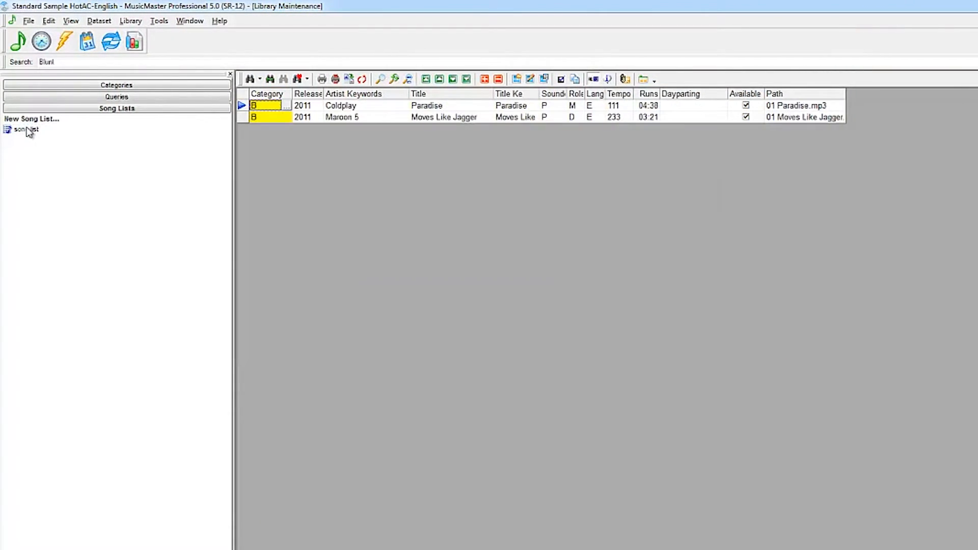
right_click(28, 131)
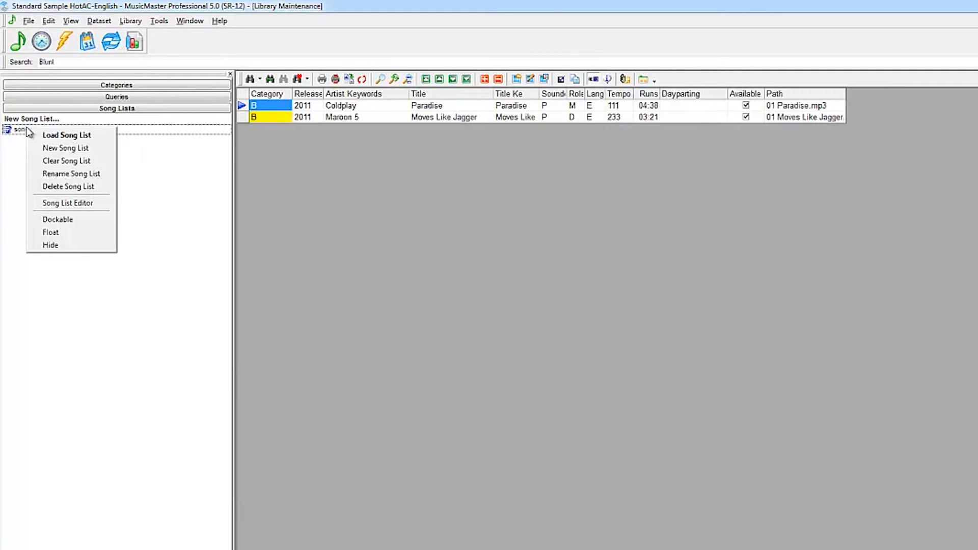
left_click(78, 203)
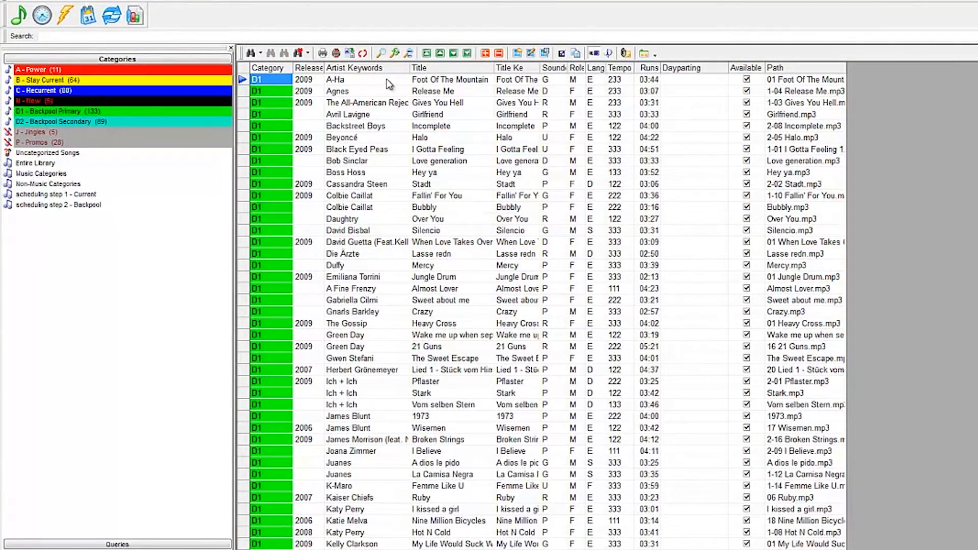
Step: Select the Title through Soundcodes cells from Foot Of The Mountain to I Gotta Feeling, and clear the selection at Lasse redn
left_click(388, 83)
left_click(425, 83)
left_click(486, 149, "shift")
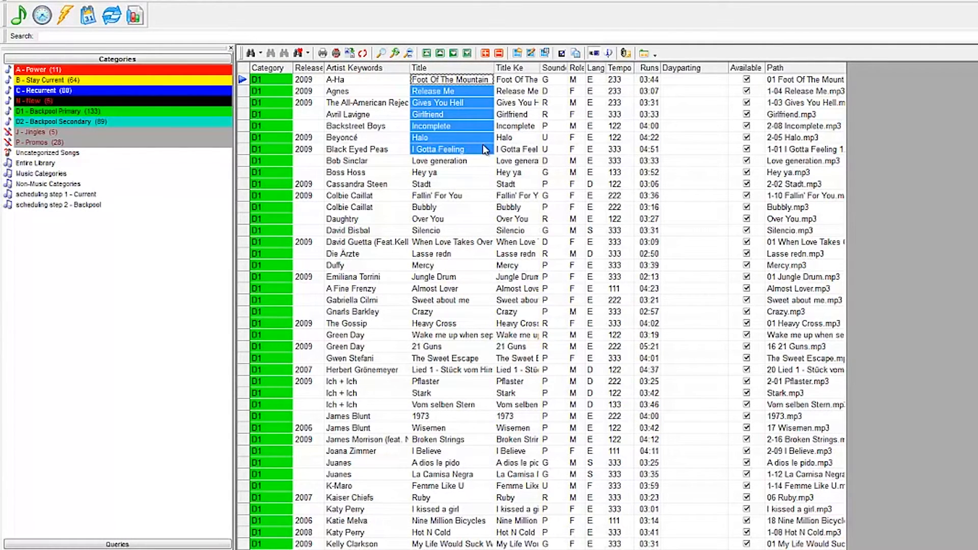
left_click(514, 152, "shift")
left_click(550, 148, "shift")
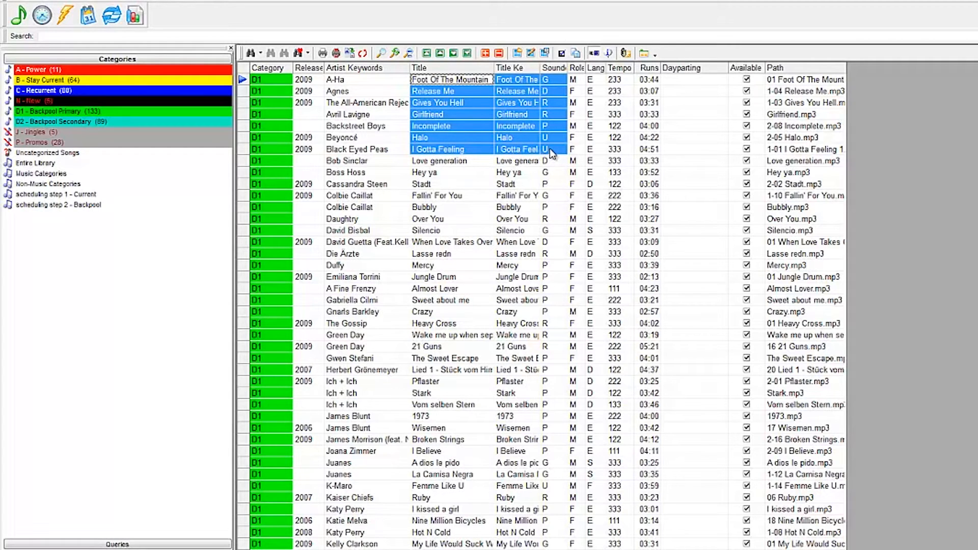
left_click(474, 256)
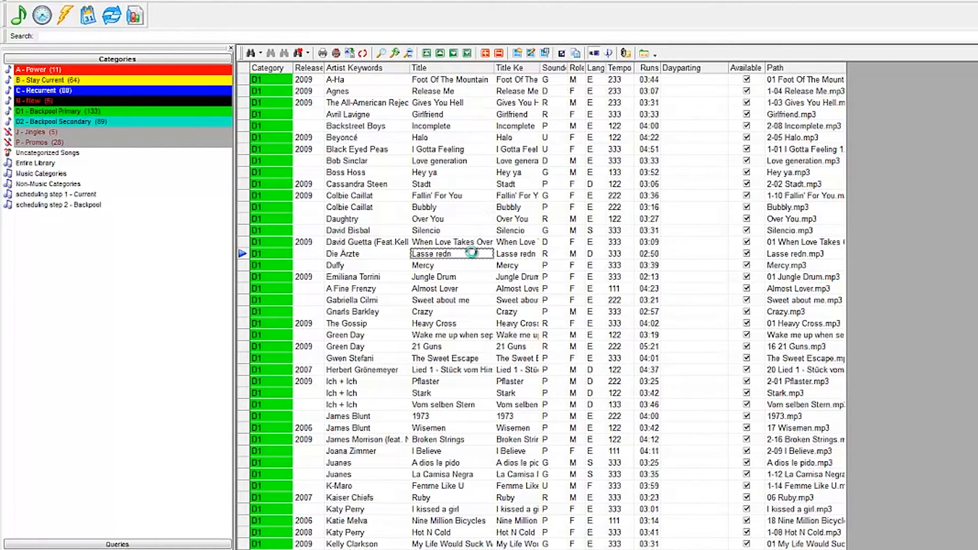